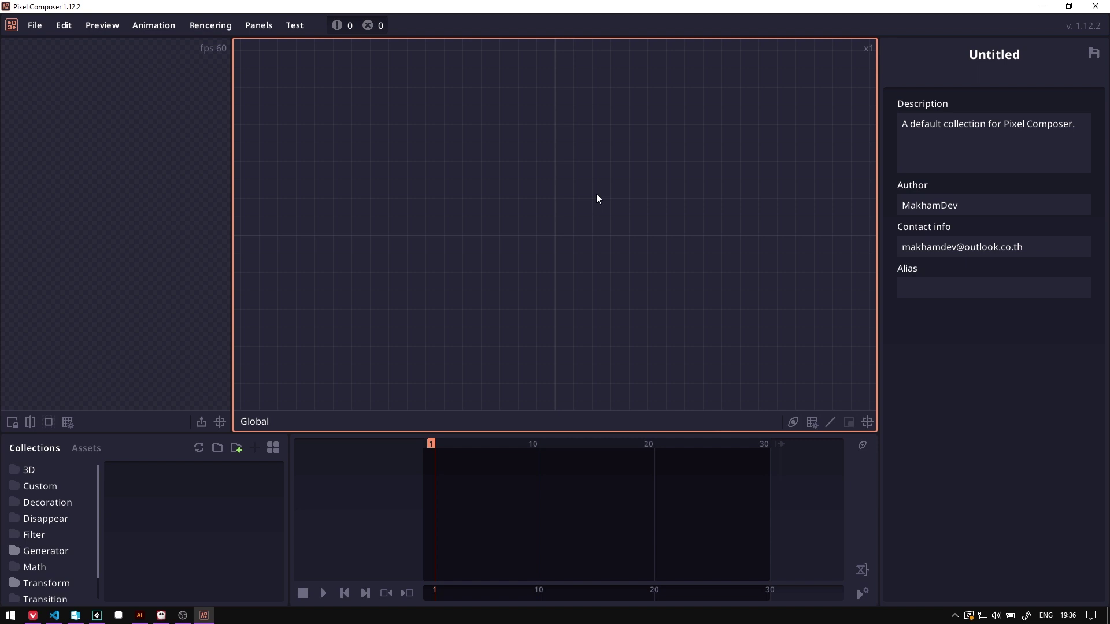
- Add a Scatter node to the empty node graph
{"action": "right_click", "coordinate": [529, 185]}
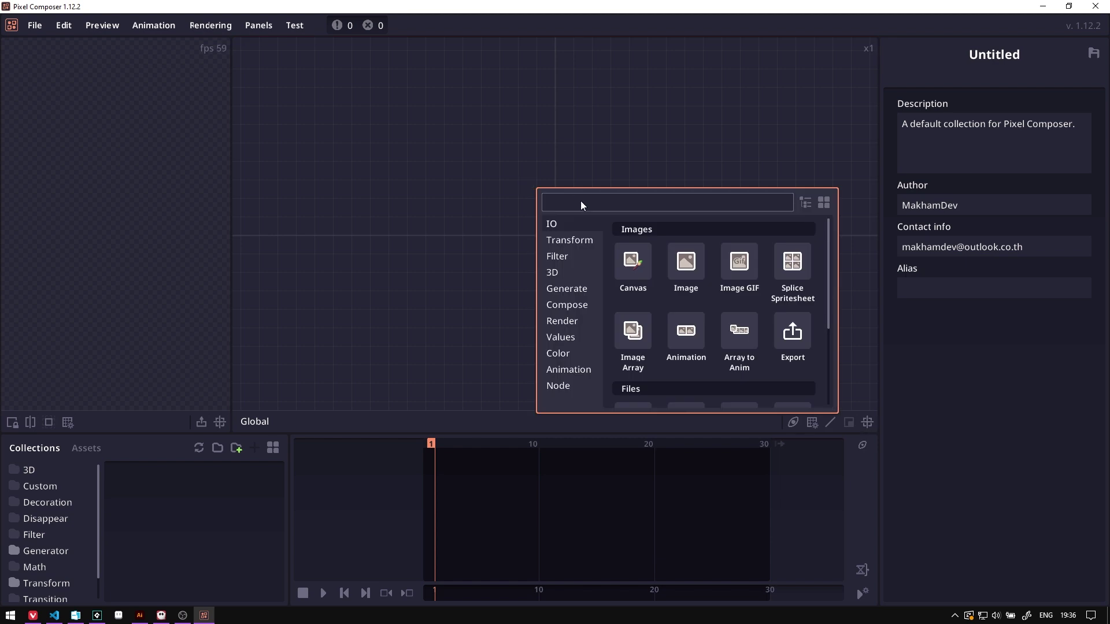
{"action": "type", "text": "scatt"}
{"action": "left_click", "coordinate": [574, 245]}
{"action": "left_click", "coordinate": [544, 242]}
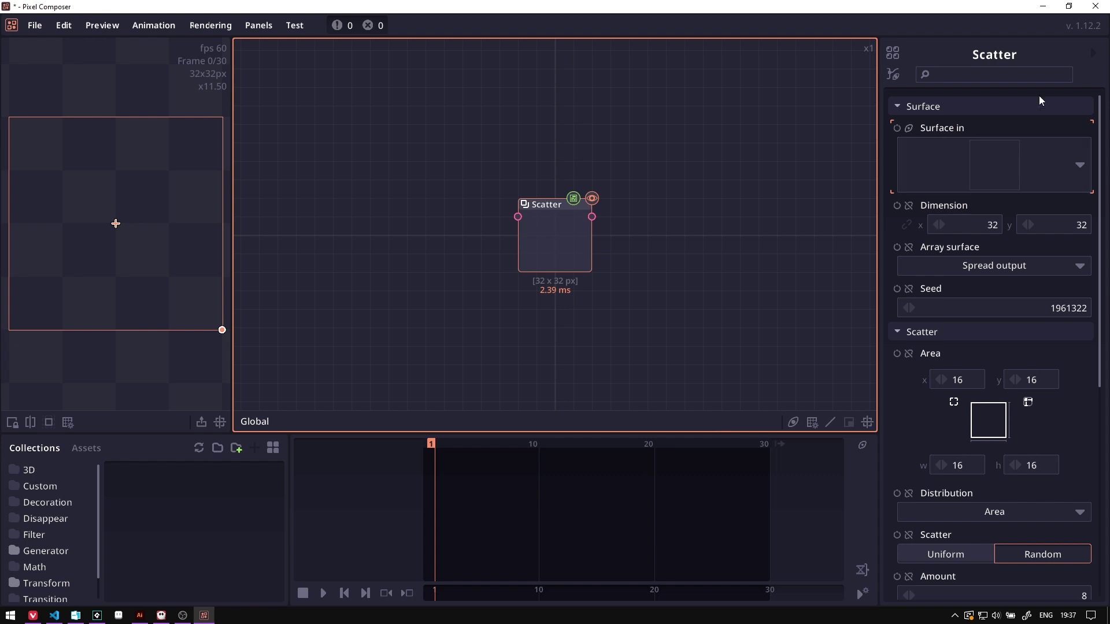
- Use the 8x8 three-leaf shape from the nature shapes assets as the Scatter node's input surface
{"action": "left_click", "coordinate": [1021, 171]}
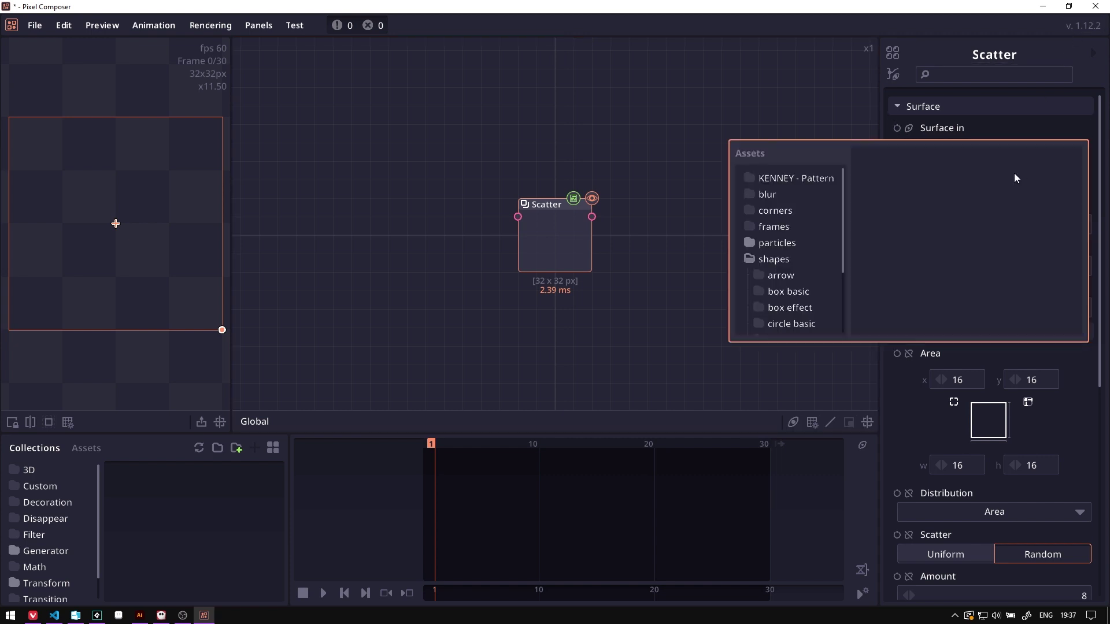
{"action": "scroll", "coordinate": [785, 262], "scroll_direction": "down", "scroll_amount": 3}
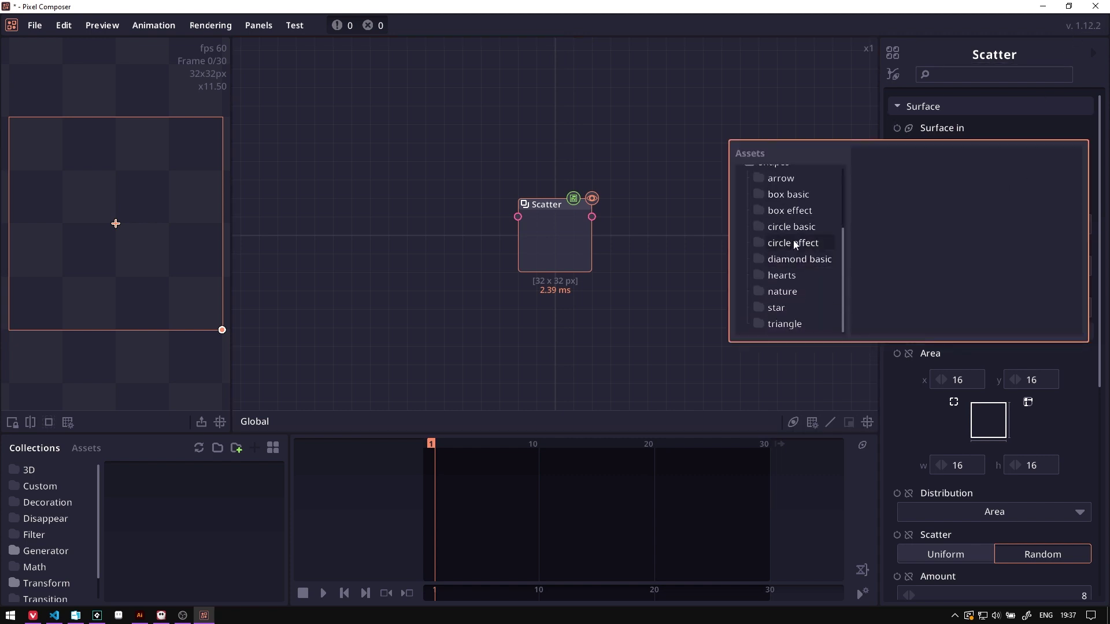
{"action": "scroll", "coordinate": [789, 237], "scroll_direction": "up", "scroll_amount": 2}
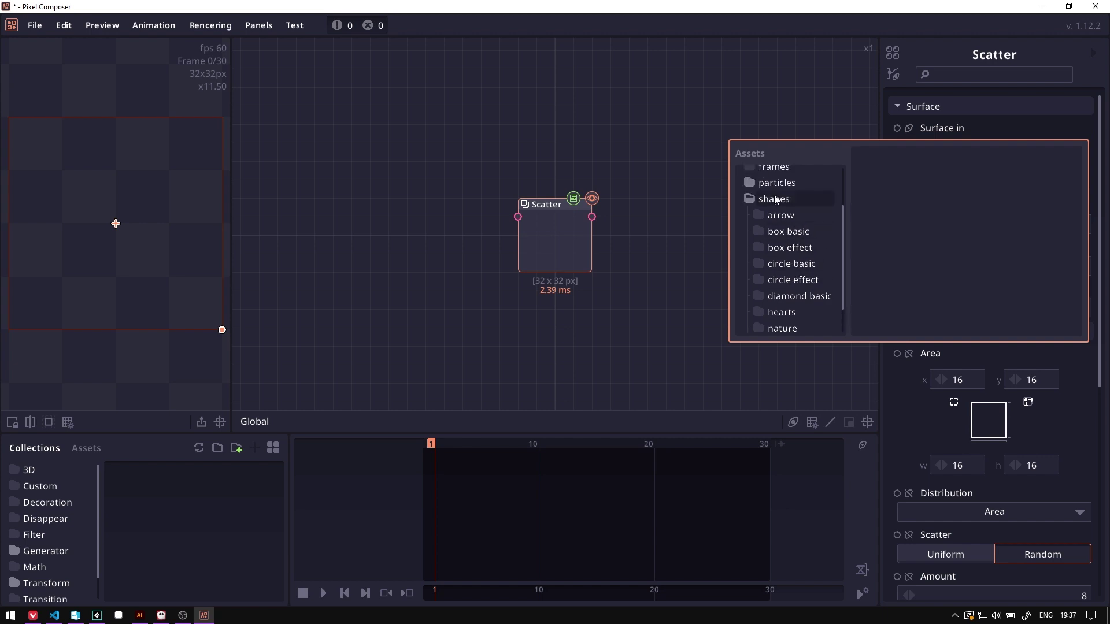
{"action": "scroll", "coordinate": [783, 257], "scroll_direction": "down", "scroll_amount": 2}
{"action": "left_click", "coordinate": [783, 293]}
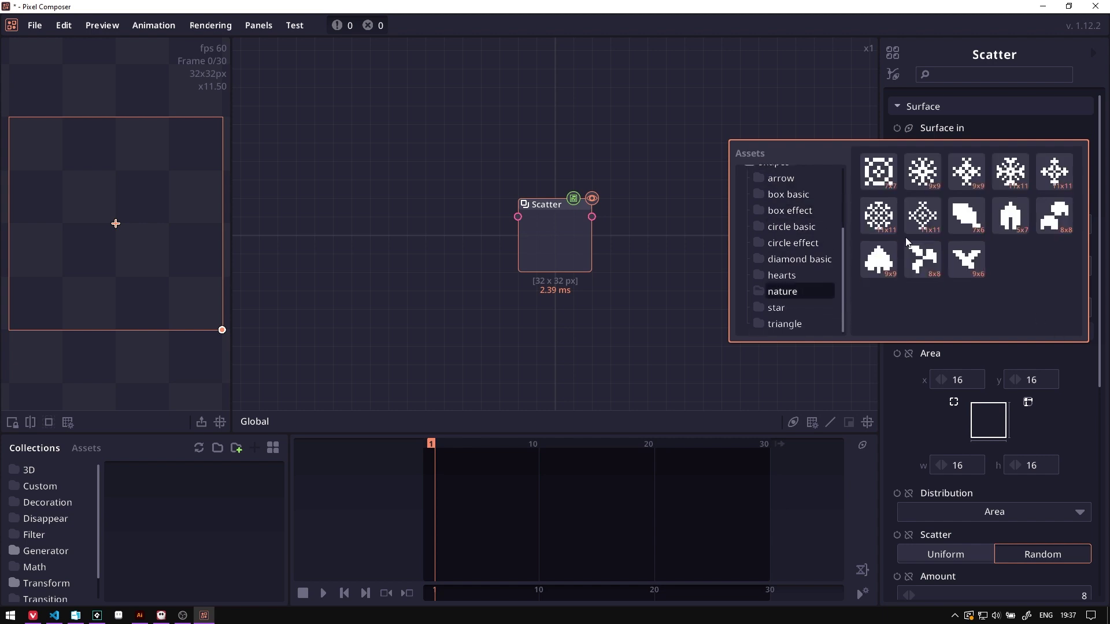
{"action": "left_click", "coordinate": [920, 256]}
{"action": "left_click_drag", "start_coordinate": [646, 270], "coordinate": [677, 266]}
- Shrink the scatter area to a width of 12 and height of 9, and set the amount to 87
{"action": "left_click_drag", "start_coordinate": [222, 330], "coordinate": [196, 283]}
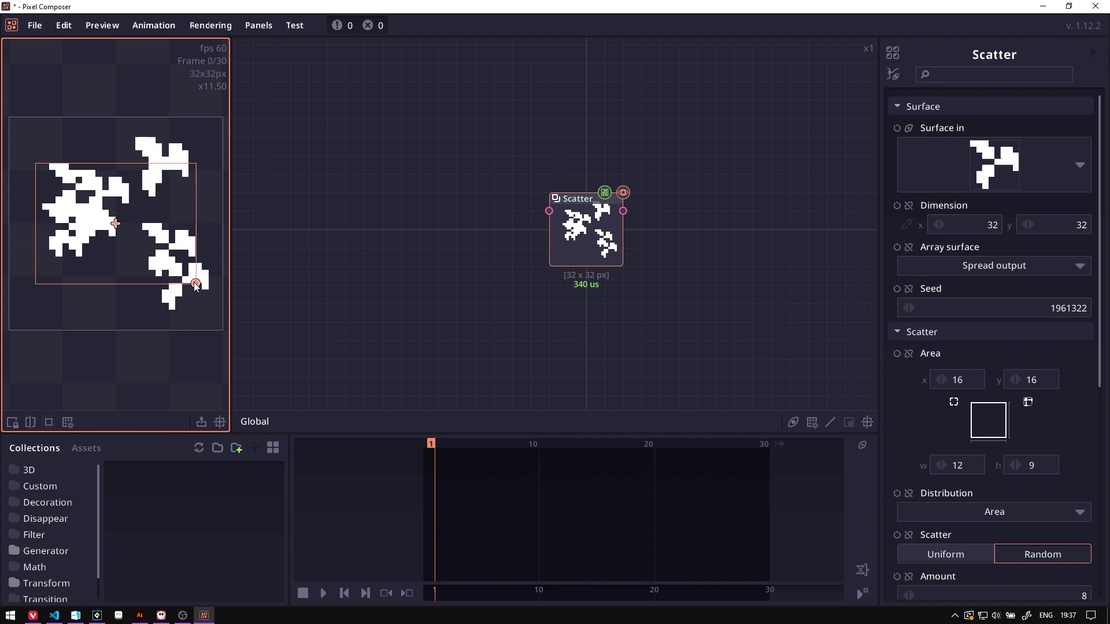
{"action": "scroll", "coordinate": [977, 304], "scroll_direction": "down", "scroll_amount": 3}
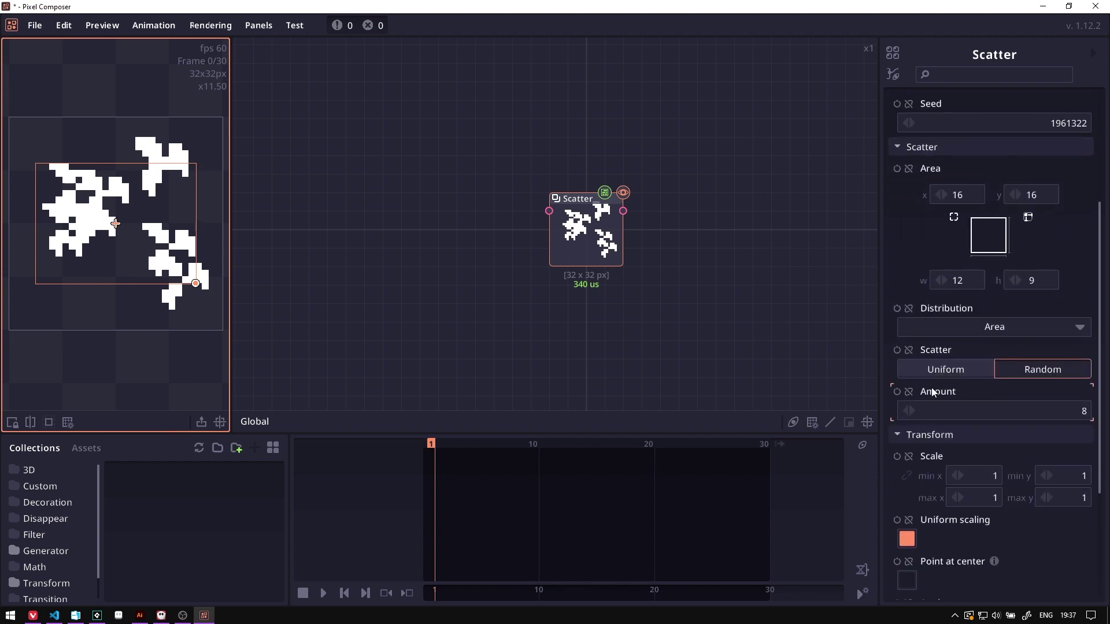
{"action": "left_click", "coordinate": [987, 408]}
{"action": "type", "text": "87"}
{"action": "key", "text": "Return"}
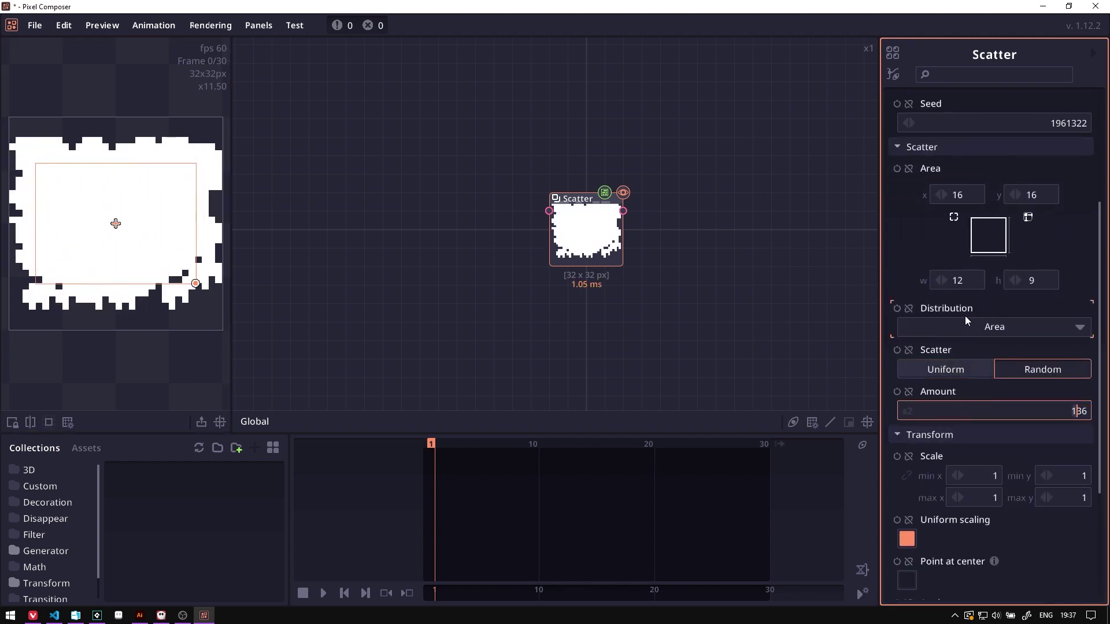
- Set the Scatter node's random blend colour to dark green 265c42 from the endesga-32 palette
{"action": "scroll", "coordinate": [1035, 334], "scroll_direction": "down", "scroll_amount": 3}
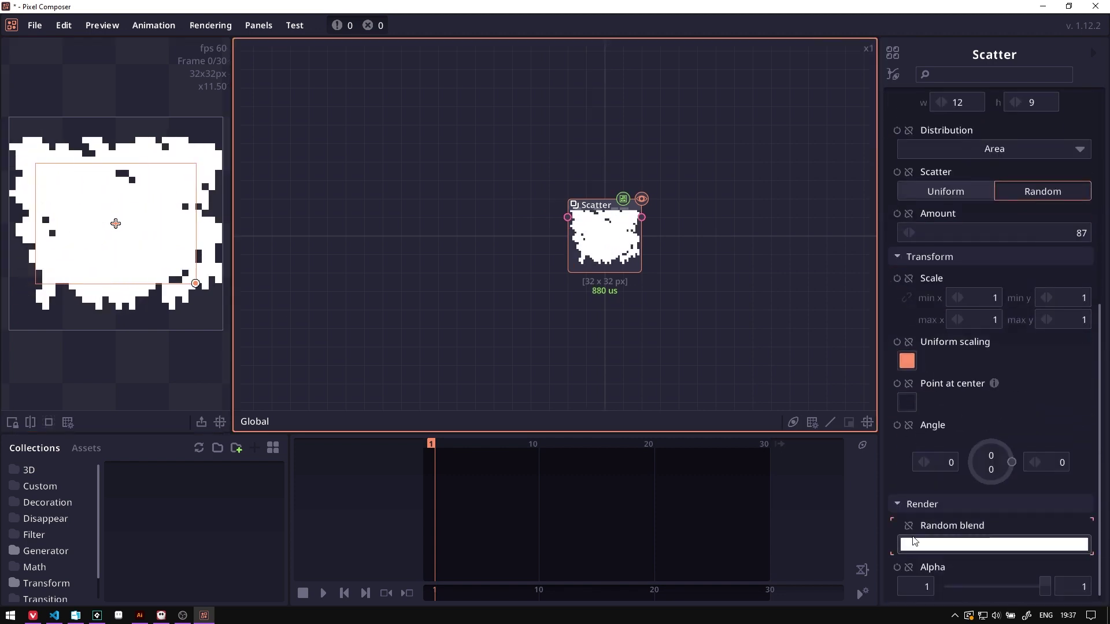
{"action": "left_click", "coordinate": [970, 547]}
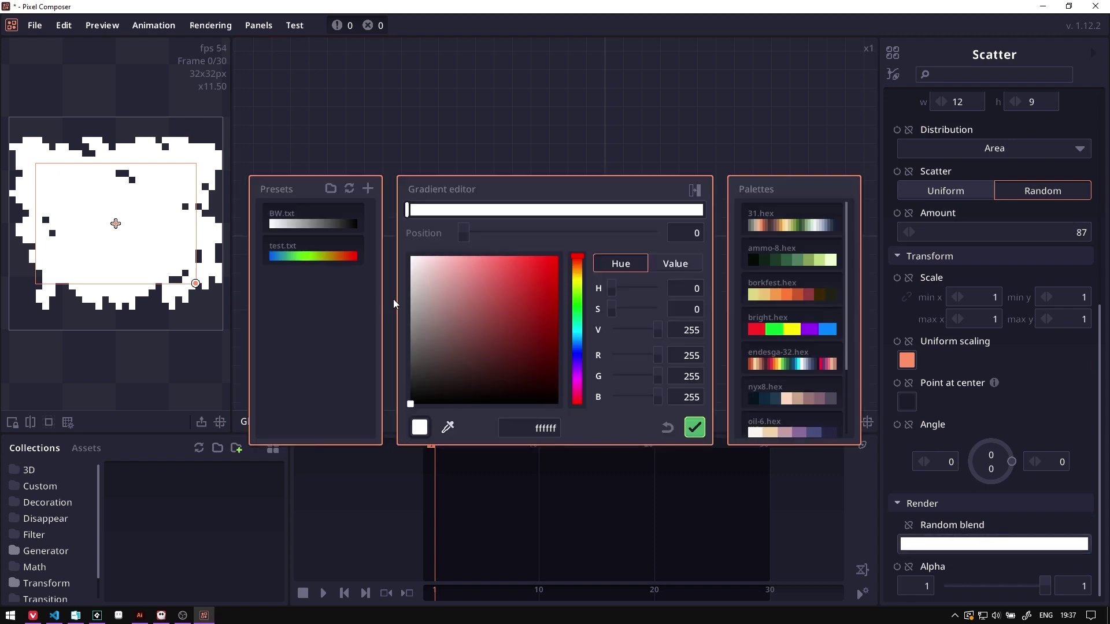
{"action": "scroll", "coordinate": [787, 279], "scroll_direction": "down", "scroll_amount": 3}
{"action": "left_click", "coordinate": [786, 273]}
{"action": "left_click", "coordinate": [785, 303]}
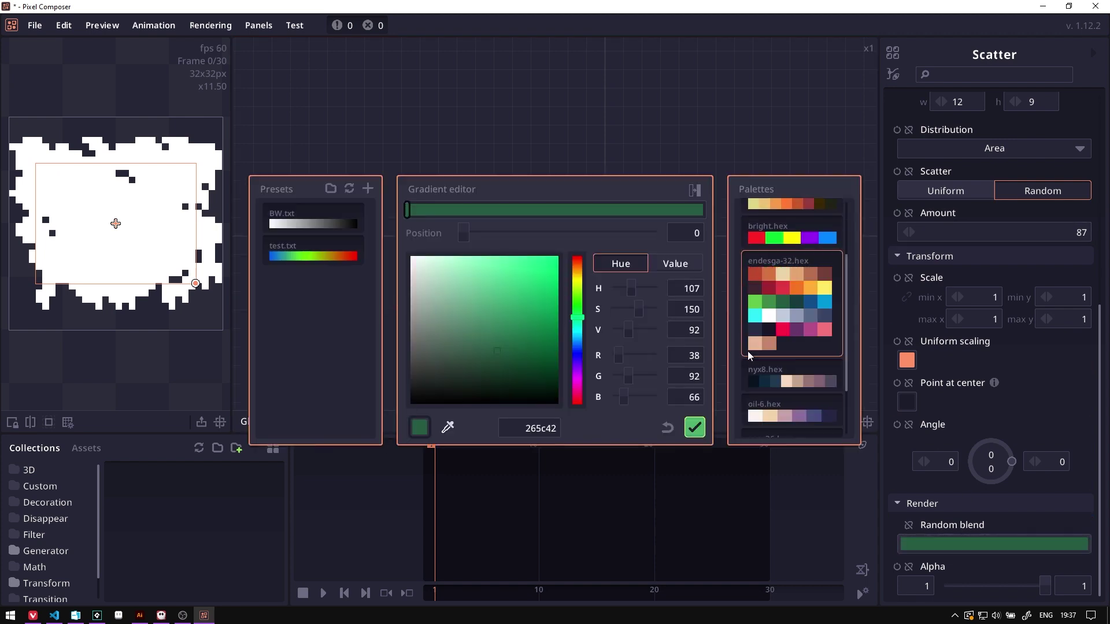
{"action": "left_click", "coordinate": [695, 427]}
{"action": "left_click_drag", "start_coordinate": [623, 314], "coordinate": [704, 306]}
- Move the scatter area's centre to about 15, 17 and set the Scatter dimension to 64 x 64
{"action": "left_click_drag", "start_coordinate": [118, 223], "coordinate": [114, 227]}
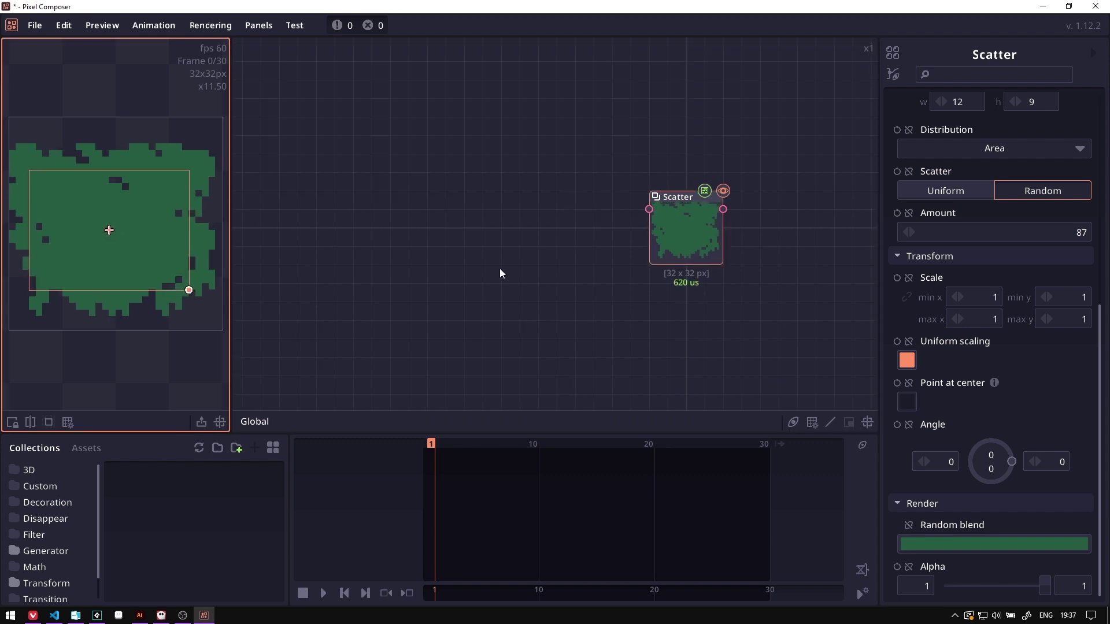
{"action": "left_click", "coordinate": [444, 219]}
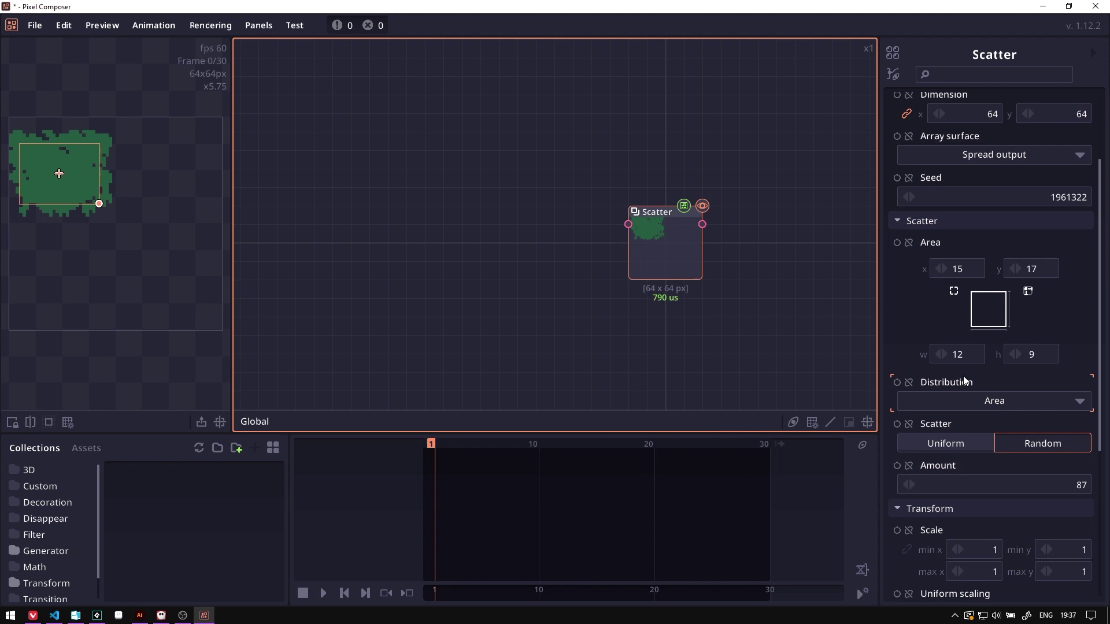
- Switch the Scatter distribution to Map and connect a new Canvas node's surface output to its distribution map
{"action": "left_click", "coordinate": [982, 399]}
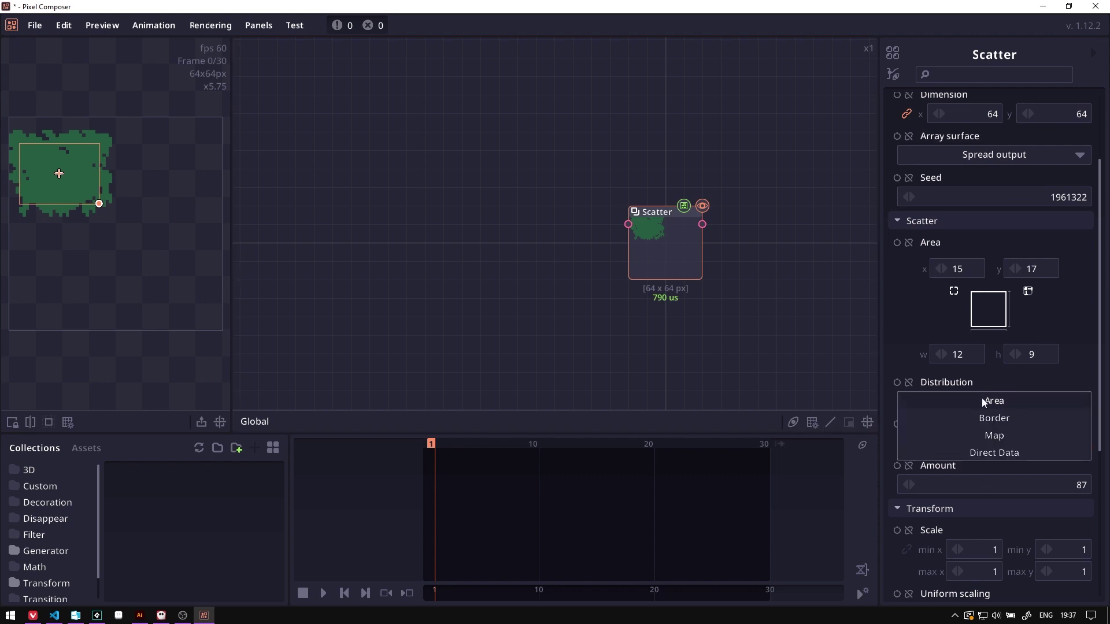
{"action": "left_click", "coordinate": [1006, 436]}
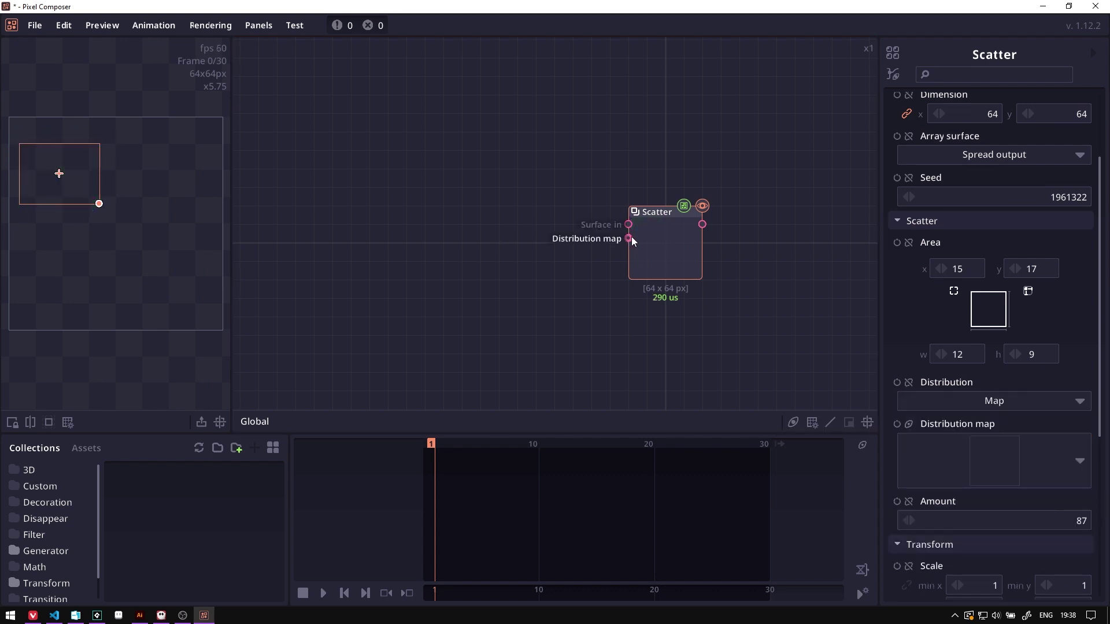
{"action": "left_click_drag", "start_coordinate": [629, 238], "coordinate": [512, 213]}
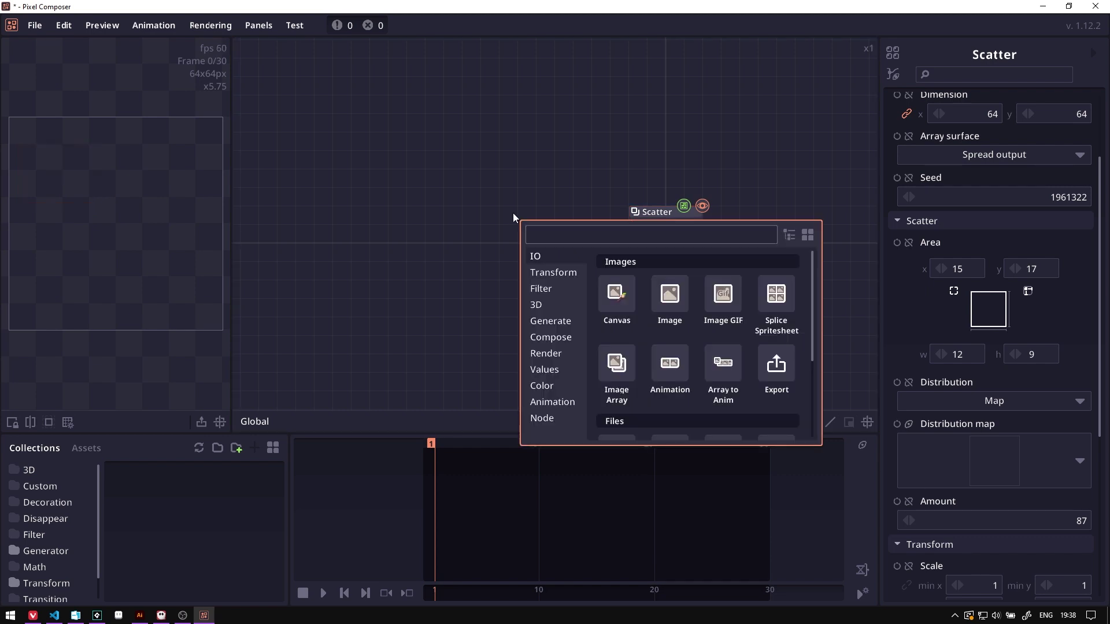
{"action": "left_click", "coordinate": [617, 296]}
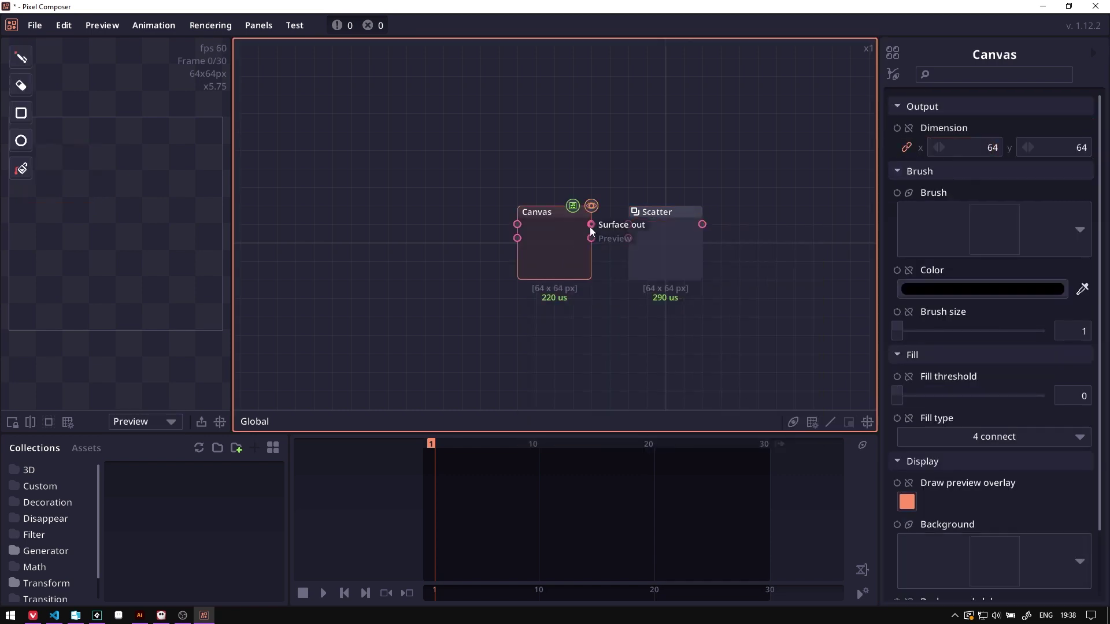
{"action": "left_click_drag", "start_coordinate": [615, 235], "coordinate": [626, 241]}
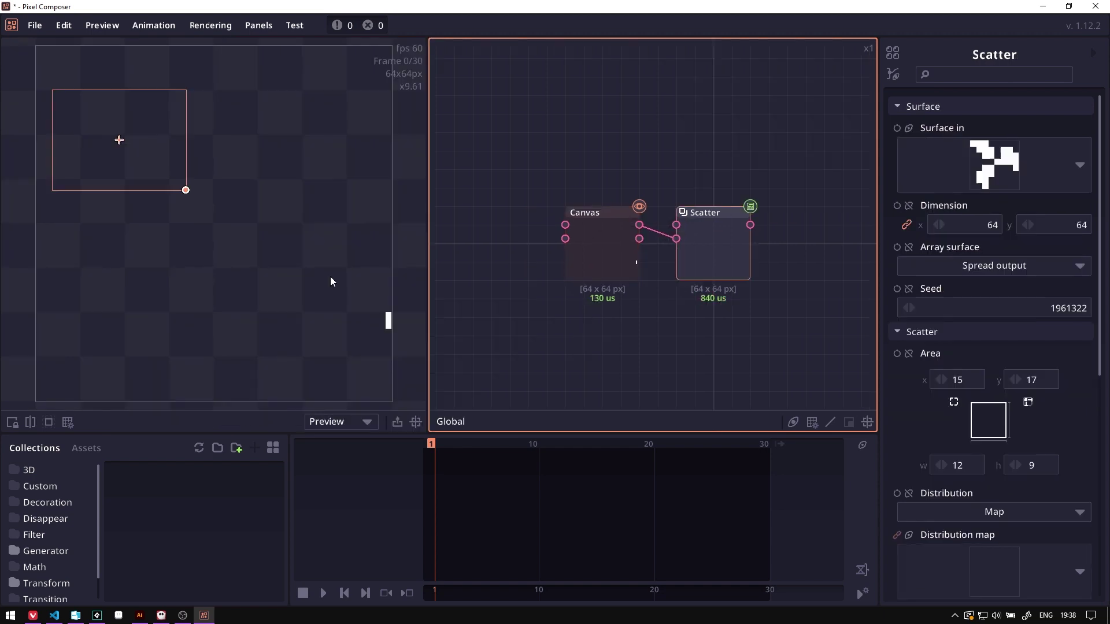
- Expand the scatter area to the full surface and paint a solid white blob in the middle of the Canvas
{"action": "left_click", "coordinate": [954, 402]}
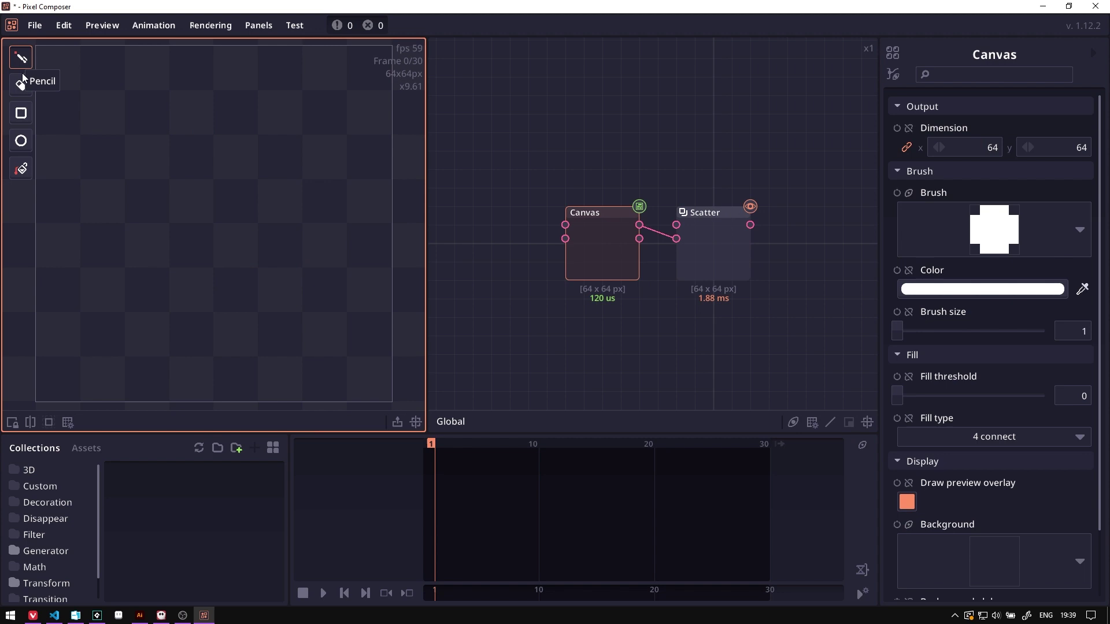
{"action": "mouse_move", "coordinate": [136, 152]}
{"action": "left_mouse_down"}
{"action": "mouse_move", "coordinate": [301, 177]}
{"action": "mouse_move", "coordinate": [275, 260]}
{"action": "mouse_move", "coordinate": [138, 327]}
{"action": "mouse_move", "coordinate": [226, 336]}
{"action": "left_mouse_up"}
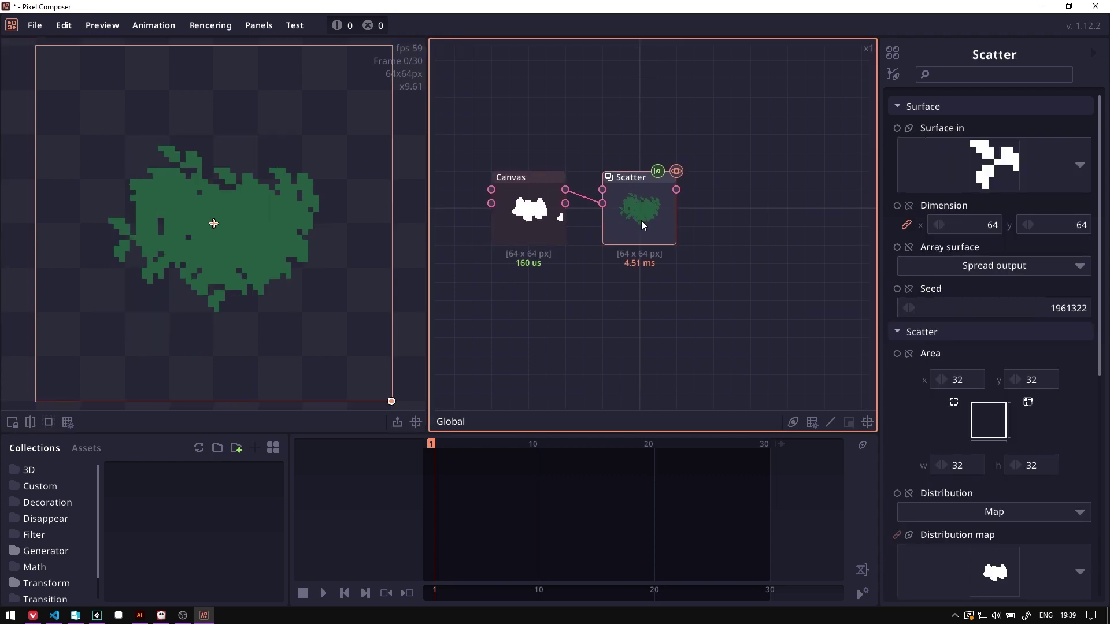
- Duplicate the Scatter node, giving the copy a lighter green endesga-32 random blend and an amount of 44
{"action": "key", "text": "ctrl+d"}
{"action": "scroll", "coordinate": [980, 425], "scroll_direction": "down", "scroll_amount": 10}
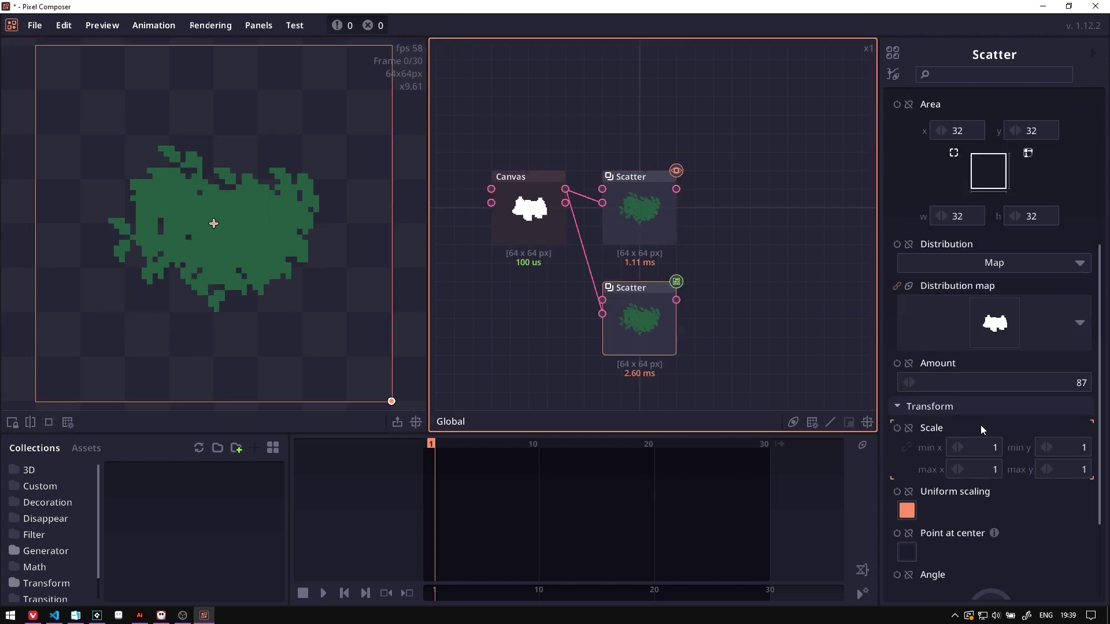
{"action": "left_click", "coordinate": [979, 545]}
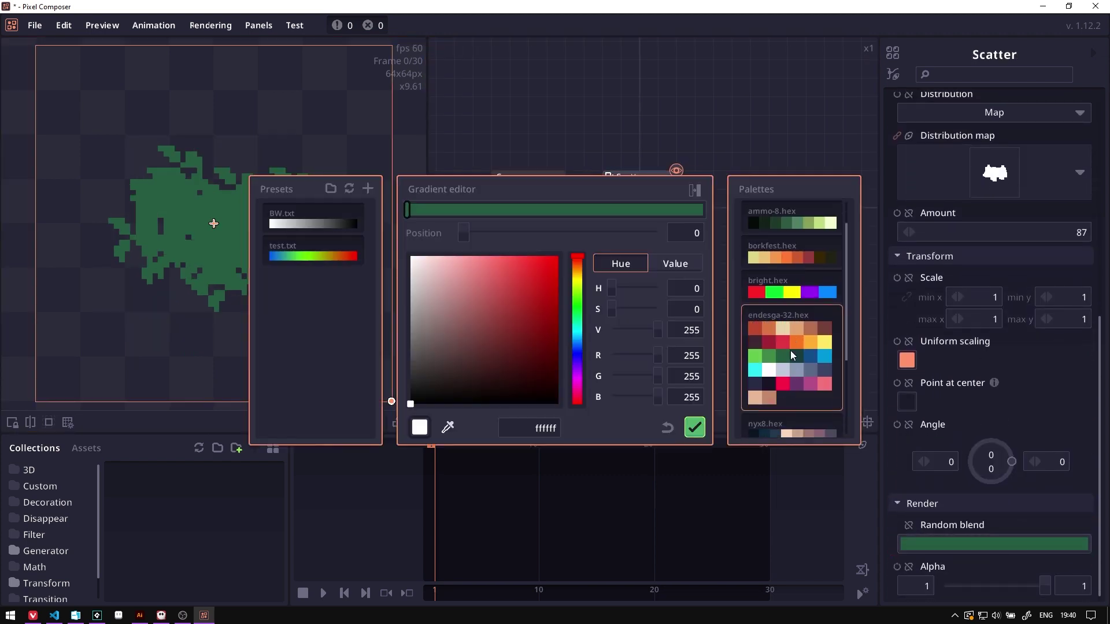
{"action": "left_click", "coordinate": [695, 426]}
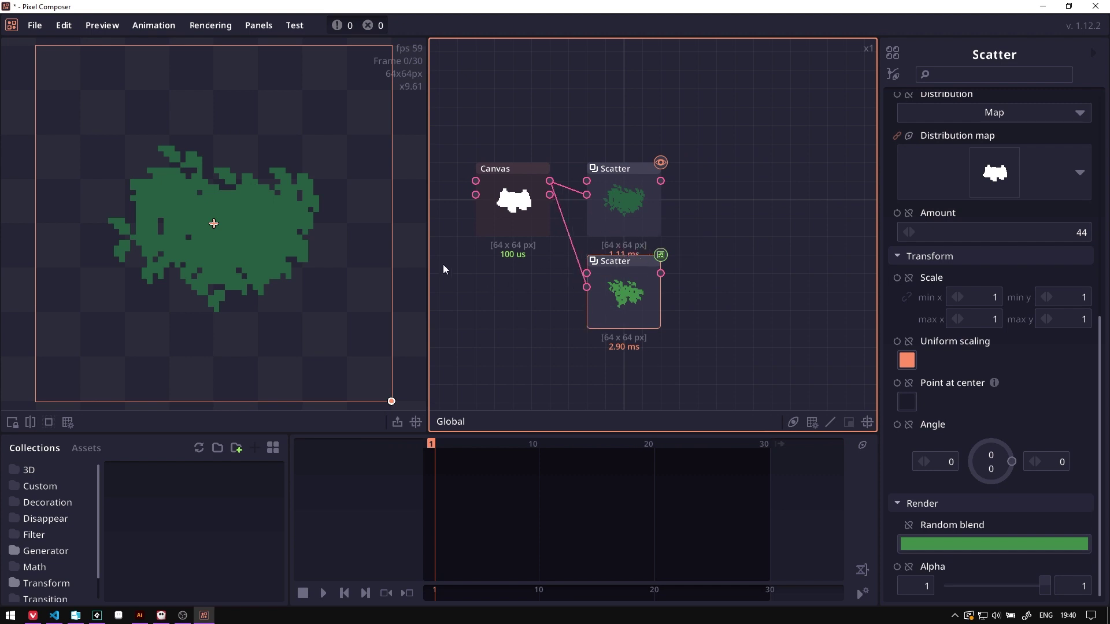
- Insert an Erode node between the Canvas and the light green Scatter, with Use alpha enabled and a width of 3
{"action": "left_click_drag", "start_coordinate": [532, 199], "coordinate": [496, 199]}
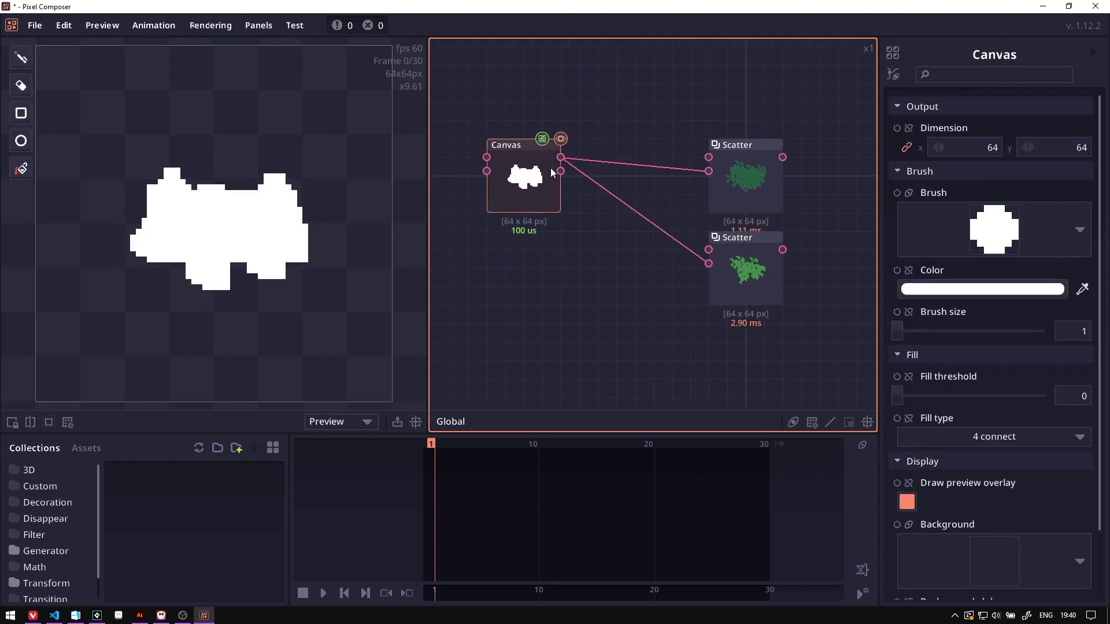
{"action": "right_click", "coordinate": [587, 178]}
{"action": "type", "text": "erode"}
{"action": "key", "text": "Return"}
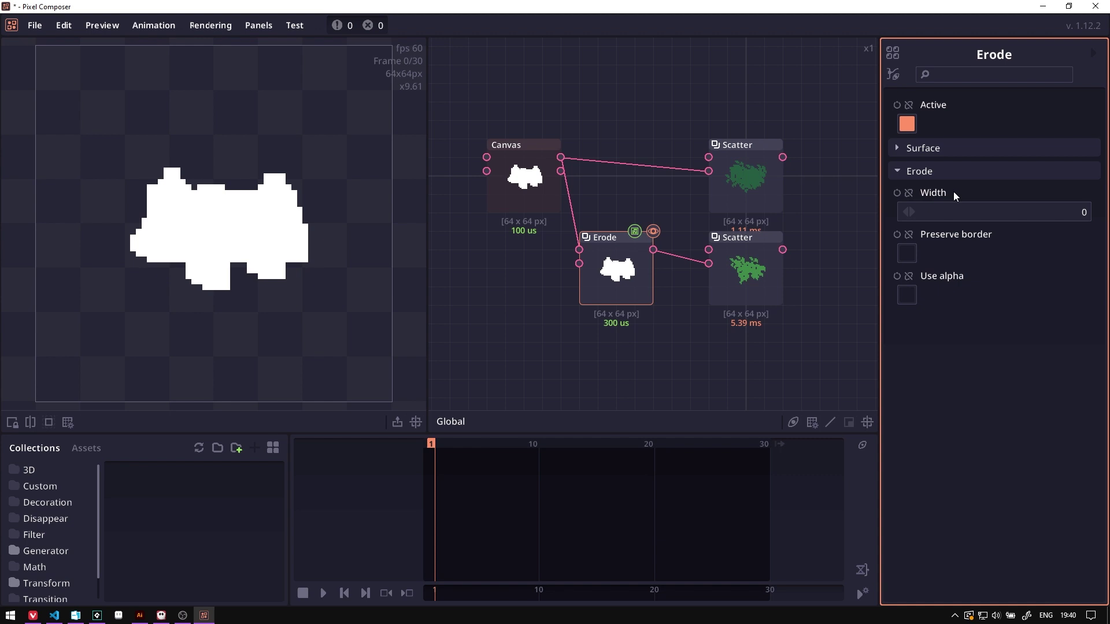
{"action": "left_click", "coordinate": [908, 295]}
{"action": "left_click", "coordinate": [939, 213]}
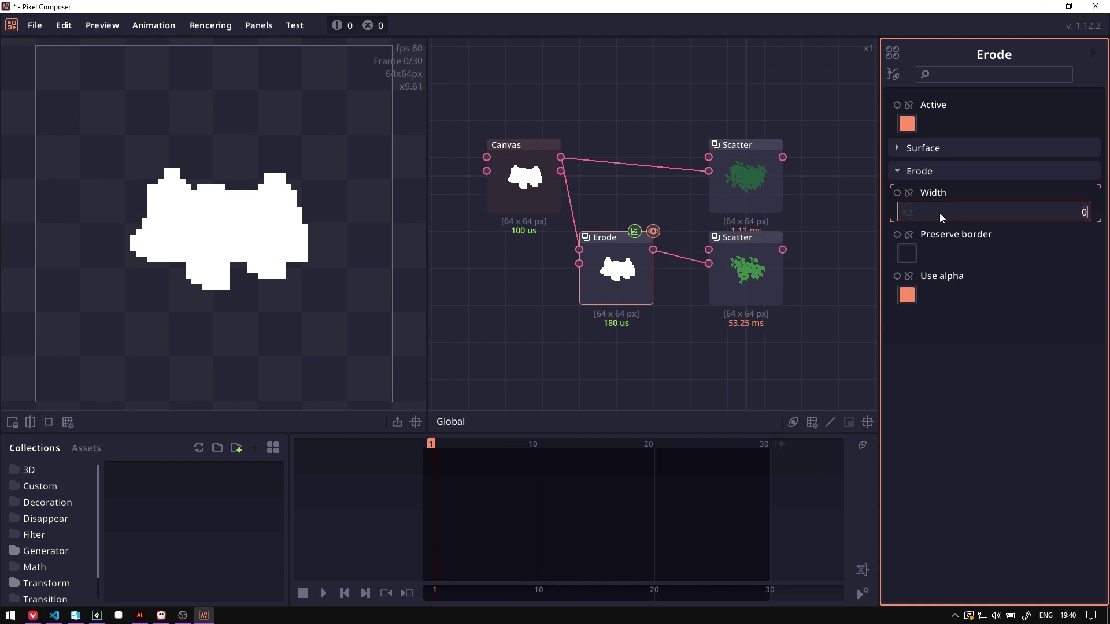
{"action": "type", "text": "4"}
{"action": "left_click_drag", "start_coordinate": [950, 214], "coordinate": [951, 215]}
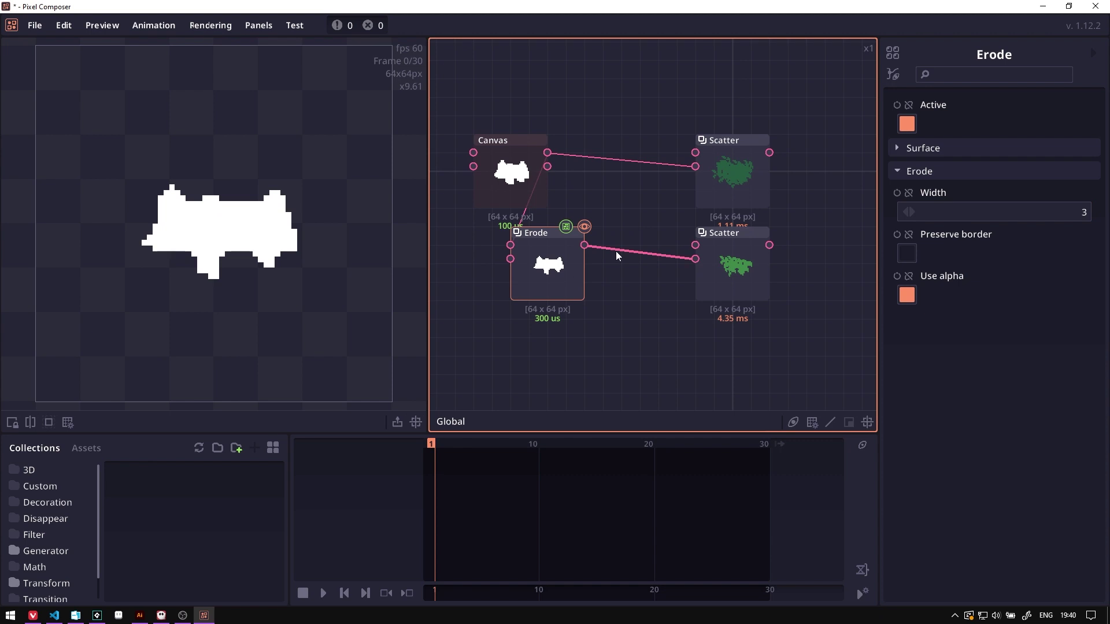
- Insert a Transform node between Erode and the light green Scatter, and shift its position to about 0.43, 0.45
{"action": "right_click", "coordinate": [616, 250]}
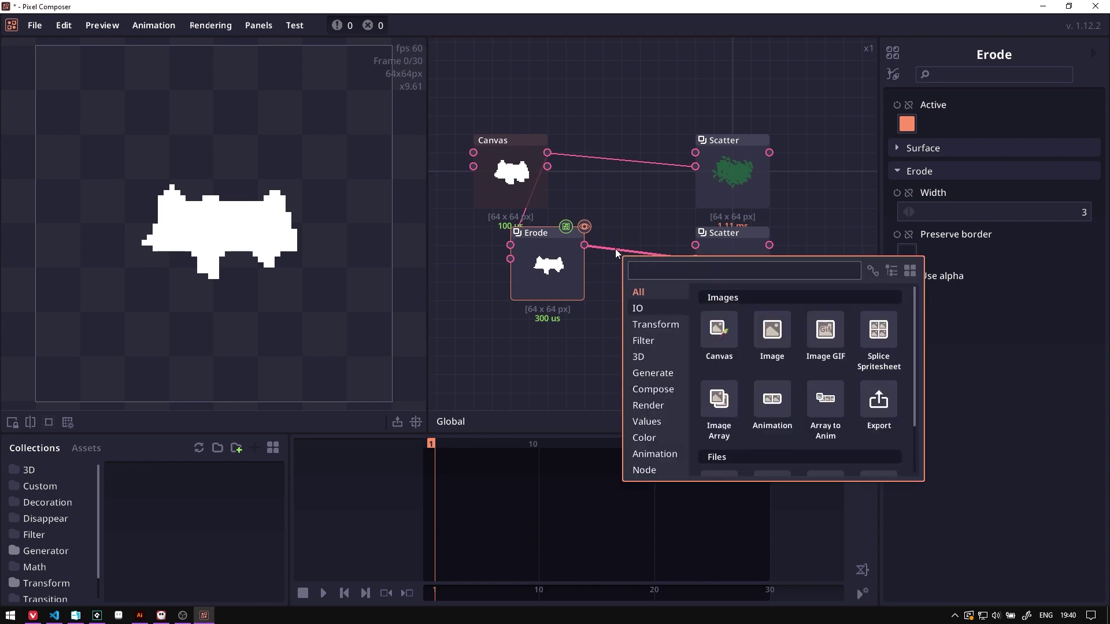
{"action": "type", "text": "trans"}
{"action": "key", "text": "Return"}
{"action": "left_click_drag", "start_coordinate": [260, 287], "coordinate": [242, 273]}
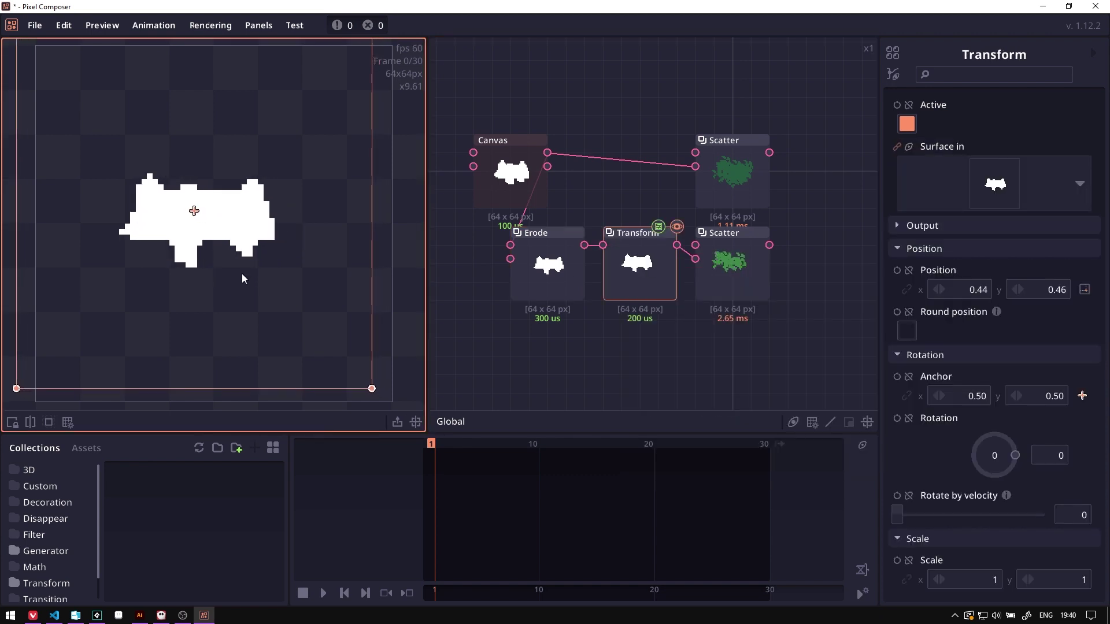
- Combine both Scatter nodes in a Composite node, with the light green leaves layered over the dark green ones
{"action": "left_click_drag", "start_coordinate": [764, 153], "coordinate": [687, 272]}
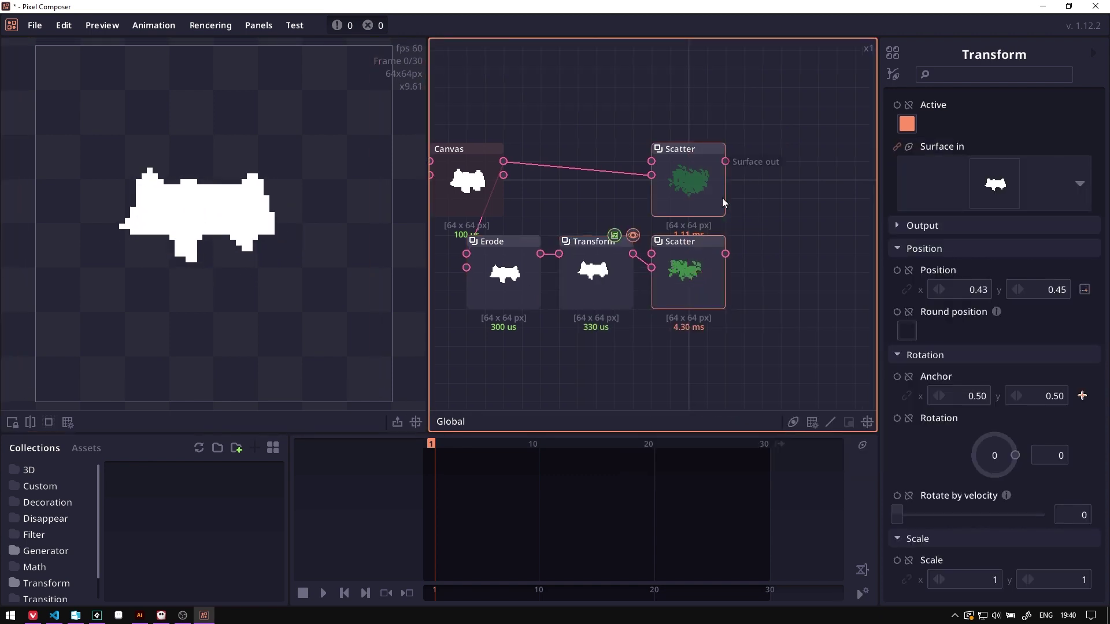
{"action": "key", "text": "ctrl+shift+b"}
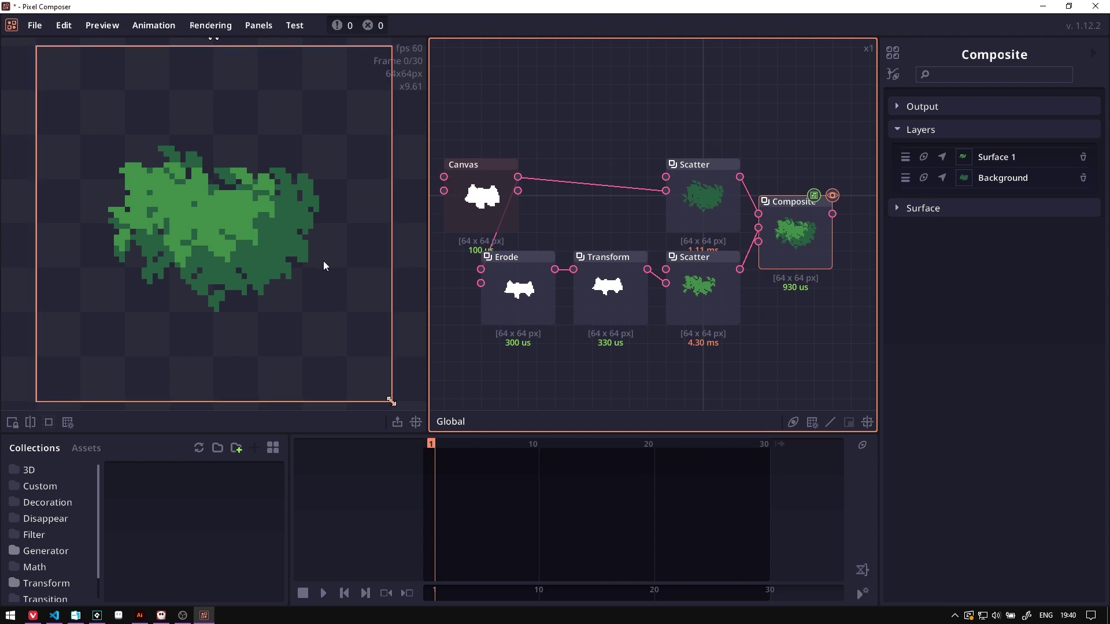
- Repaint the Canvas mask as several separate white patches spread across the canvas while previewing the Composite result
{"action": "left_click", "coordinate": [529, 303]}
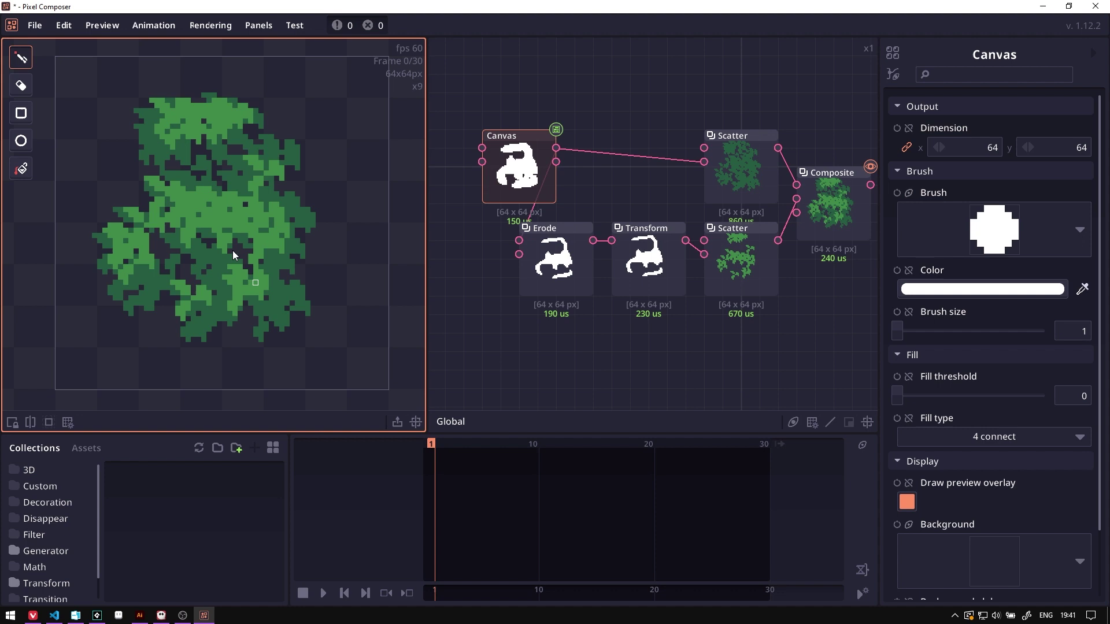
{"action": "left_click_drag", "start_coordinate": [285, 162], "coordinate": [294, 232]}
{"action": "mouse_move", "coordinate": [137, 216]}
{"action": "left_mouse_down"}
{"action": "mouse_move", "coordinate": [163, 258]}
{"action": "mouse_move", "coordinate": [167, 233]}
{"action": "mouse_move", "coordinate": [222, 220]}
{"action": "mouse_move", "coordinate": [165, 246]}
{"action": "mouse_move", "coordinate": [224, 190]}
{"action": "mouse_move", "coordinate": [185, 160]}
{"action": "mouse_move", "coordinate": [235, 201]}
{"action": "mouse_move", "coordinate": [237, 171]}
{"action": "mouse_move", "coordinate": [197, 262]}
{"action": "mouse_move", "coordinate": [194, 197]}
{"action": "mouse_move", "coordinate": [176, 252]}
{"action": "mouse_move", "coordinate": [190, 90]}
{"action": "mouse_move", "coordinate": [223, 203]}
{"action": "left_mouse_up"}
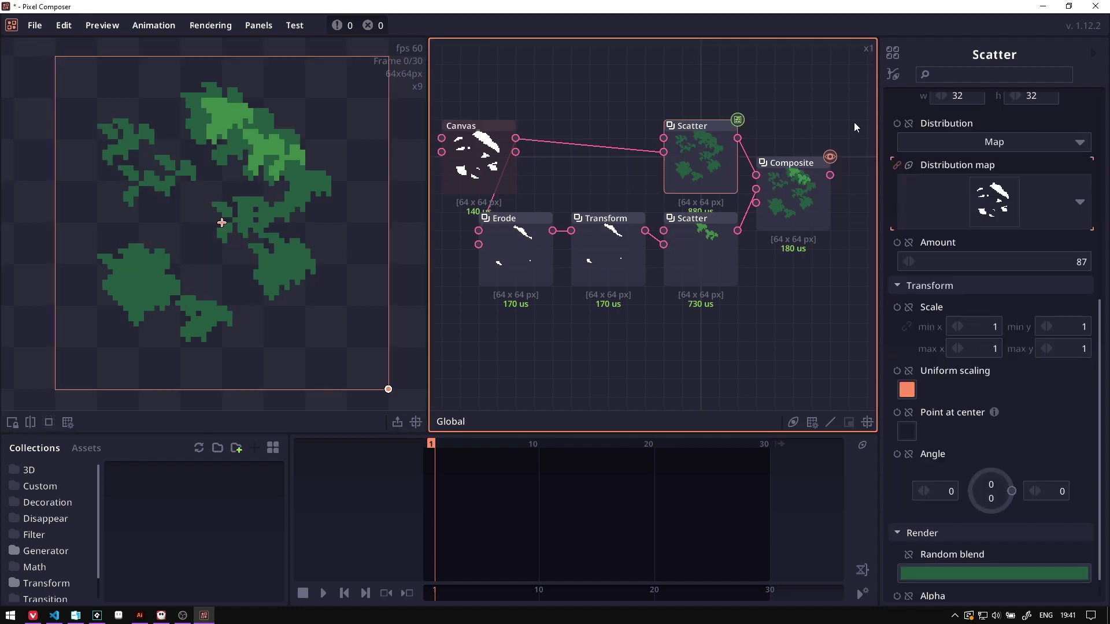
- Give the dark green Scatter's Random blend a green-to-dark-teal gradient with inner keys at 33.40 and 66.99
{"action": "scroll", "coordinate": [990, 234], "scroll_direction": "down", "scroll_amount": 1}
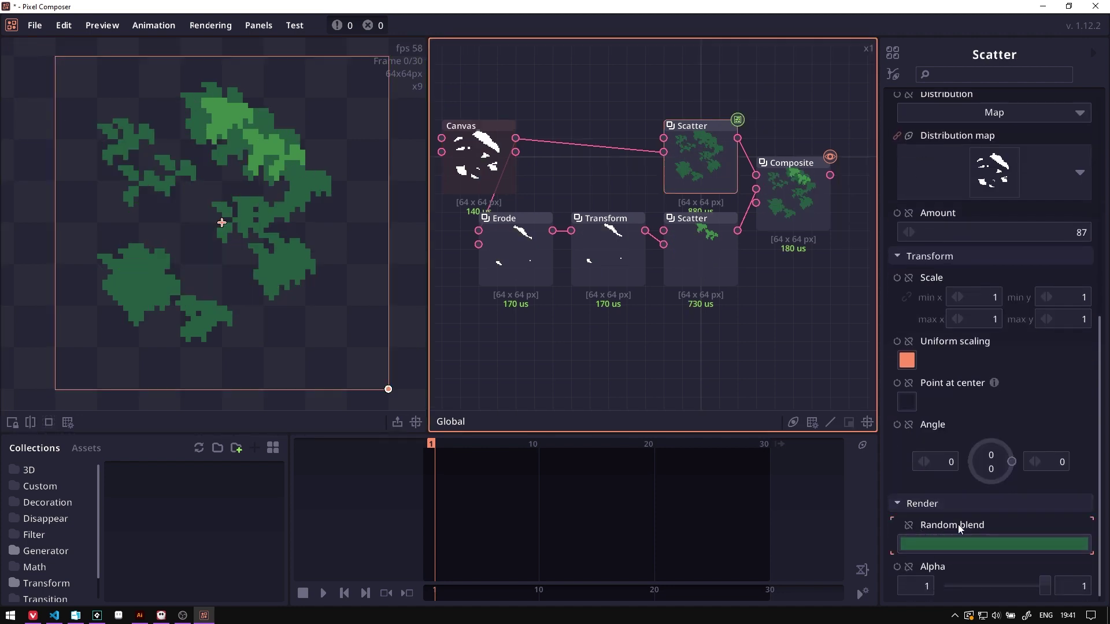
{"action": "left_click", "coordinate": [964, 543]}
{"action": "left_click_drag", "start_coordinate": [598, 208], "coordinate": [733, 209]}
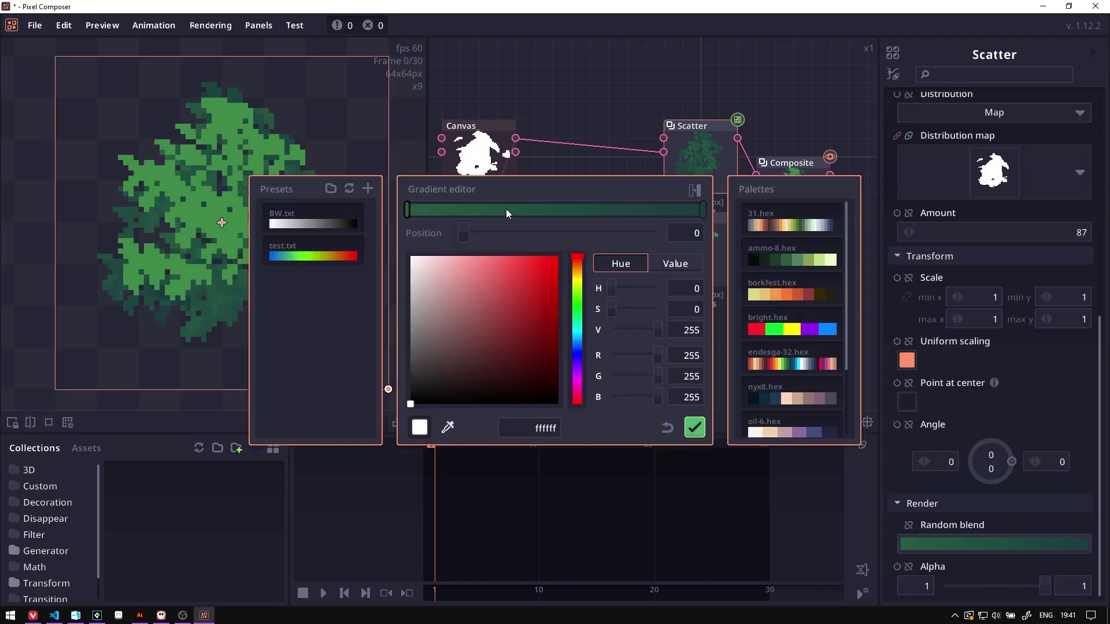
{"action": "left_click", "coordinate": [505, 210]}
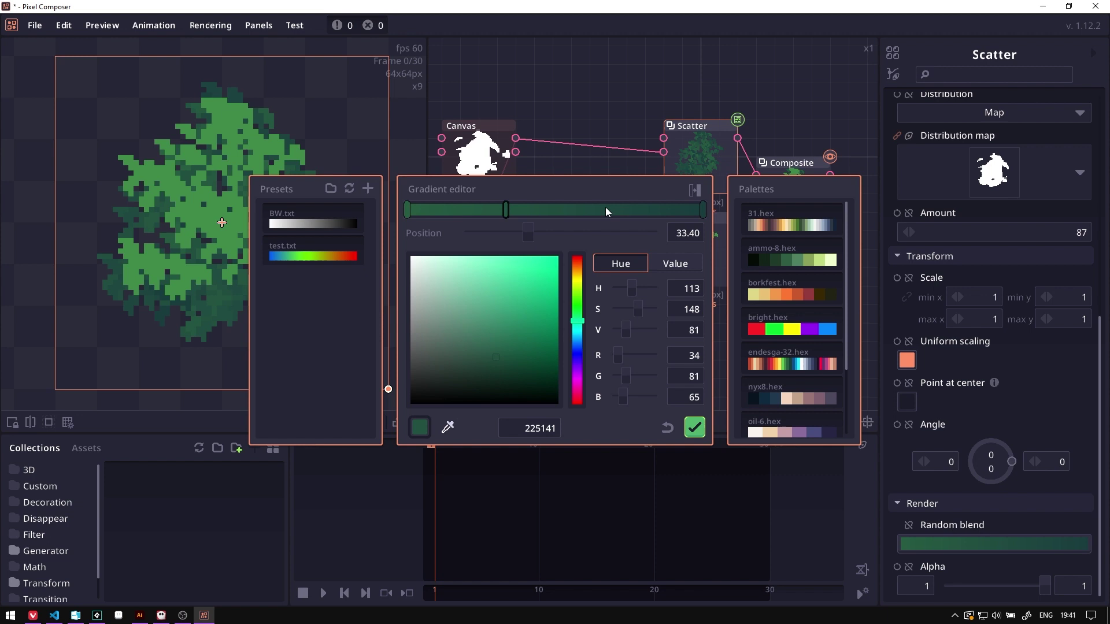
{"action": "left_click", "coordinate": [606, 210]}
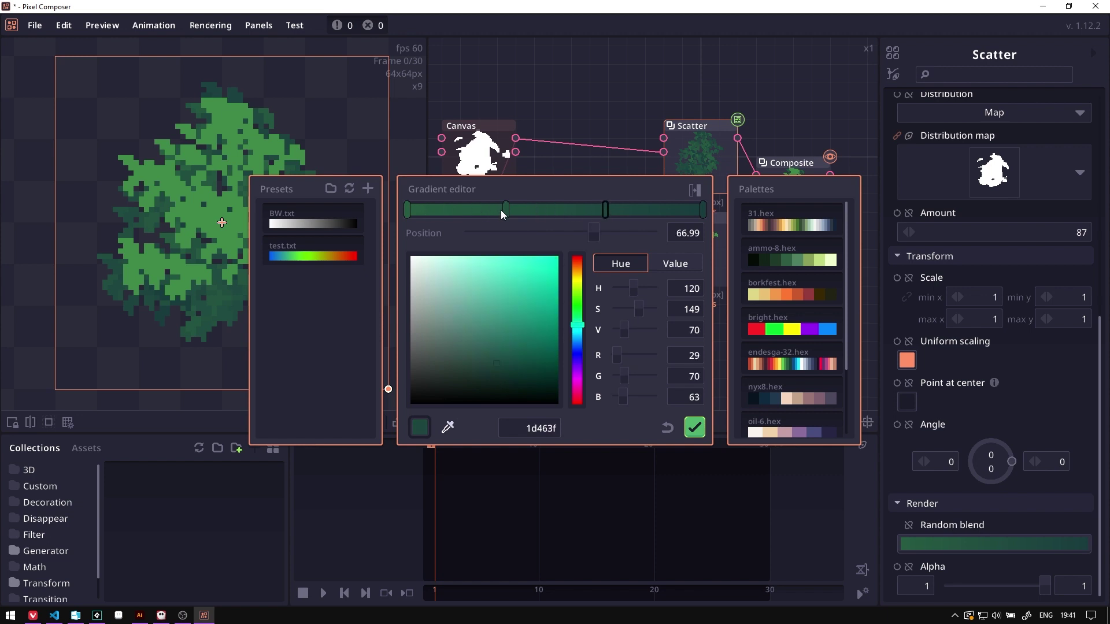
- Switch the Random blend gradient to Hard blend and reposition its inner keys, shifting the first one closer to the green end
{"action": "left_click", "coordinate": [697, 190]}
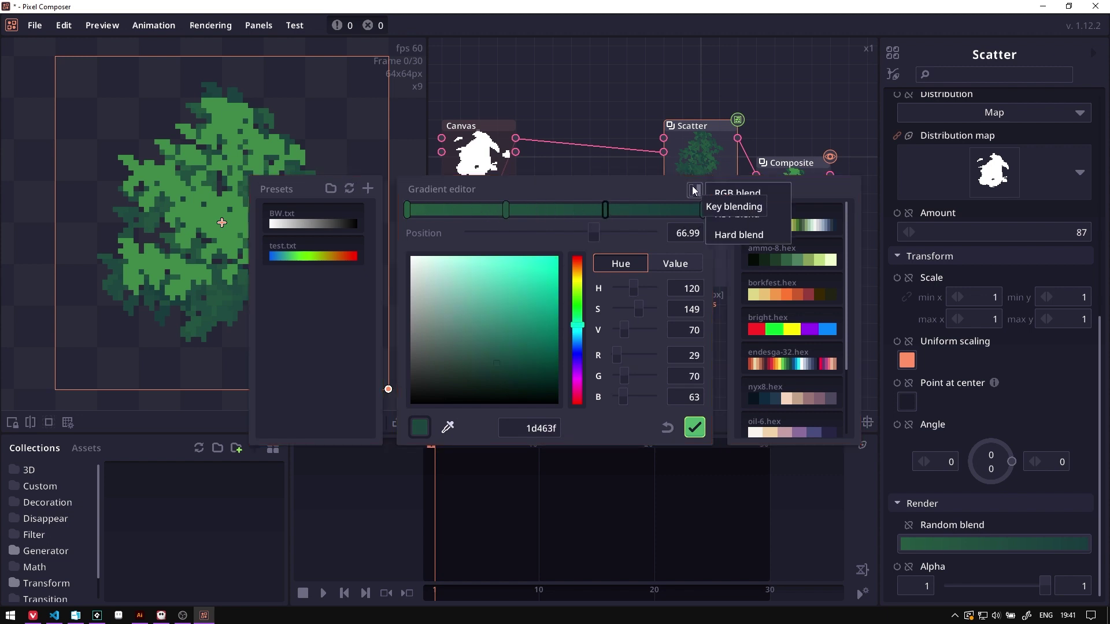
{"action": "left_click", "coordinate": [731, 235]}
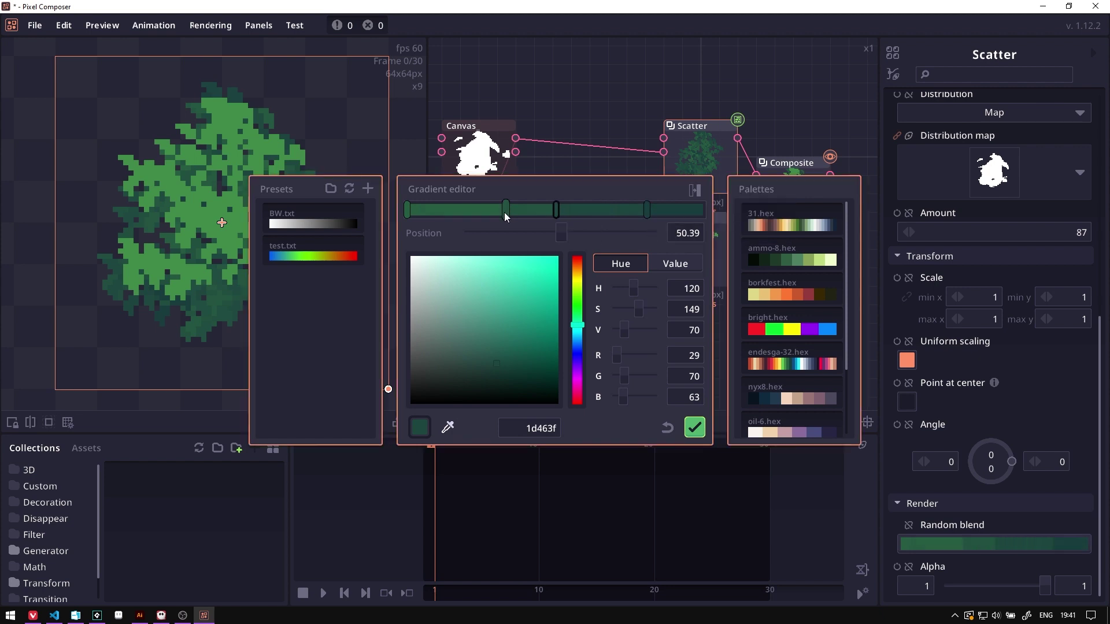
{"action": "left_click_drag", "start_coordinate": [505, 212], "coordinate": [478, 212]}
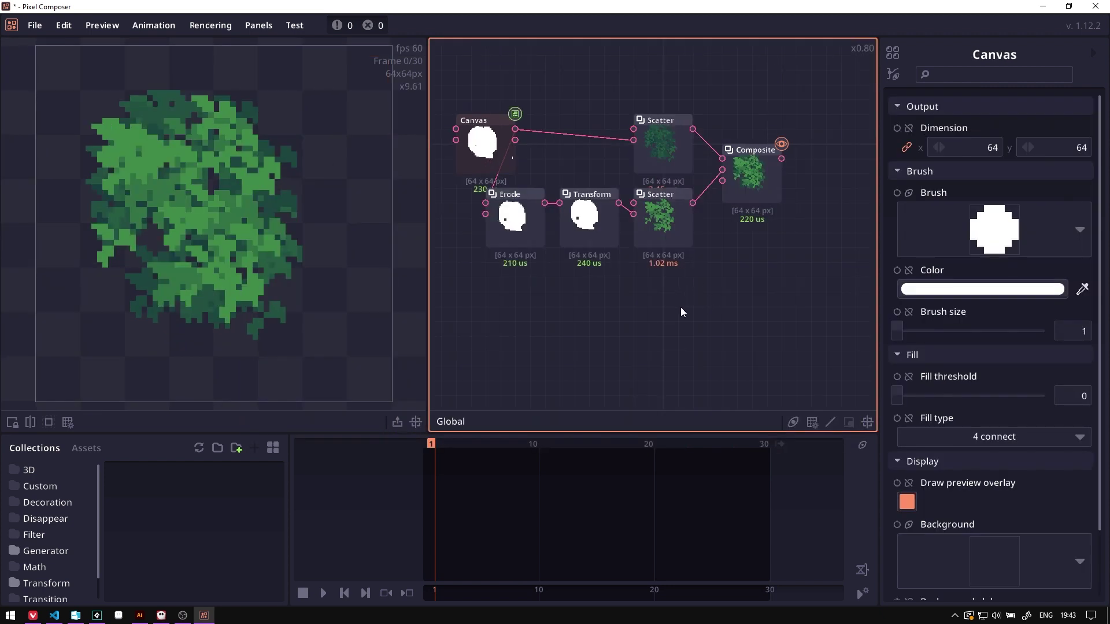
- Duplicate the light green Scatter node and open the choice of its input surface
{"action": "left_click_drag", "start_coordinate": [657, 293], "coordinate": [670, 284]}
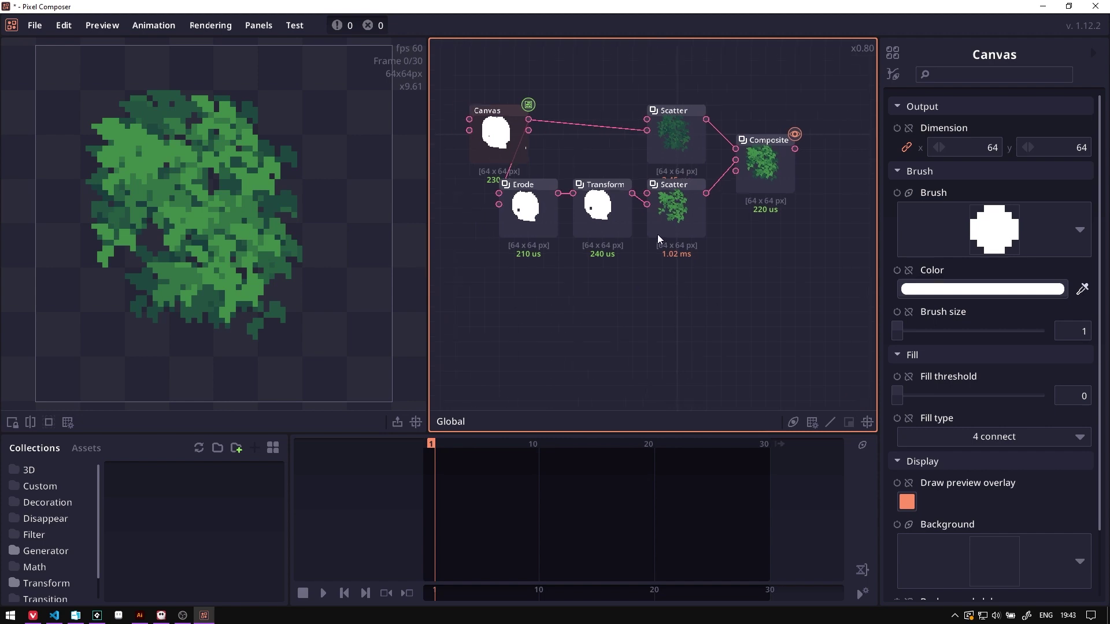
{"action": "left_click", "coordinate": [666, 231]}
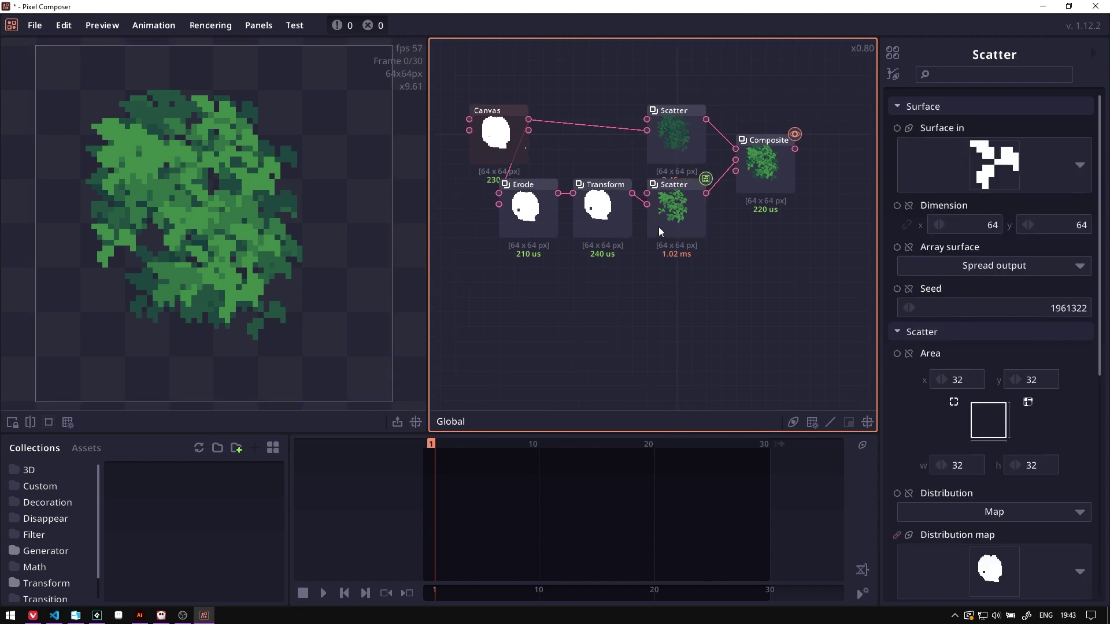
{"action": "key", "text": "ctrl+d"}
{"action": "left_click", "coordinate": [936, 168]}
- Adjust the random rotation range of the dark green Scatter and paint a new white shape on the Canvas mask
{"action": "scroll", "coordinate": [1049, 429], "scroll_direction": "down", "scroll_amount": 5}
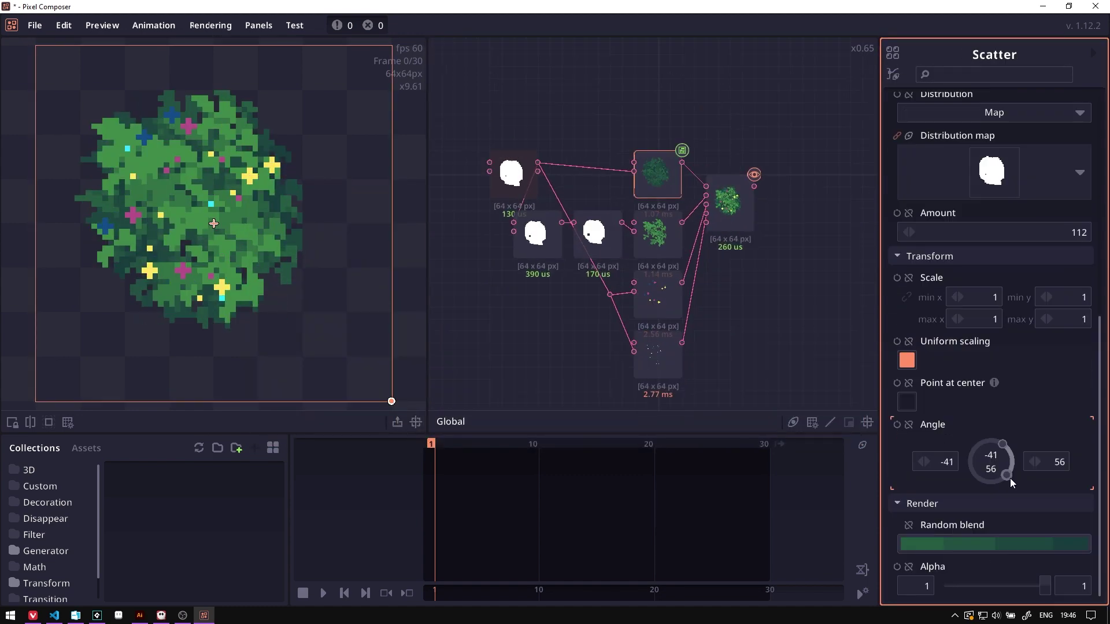
{"action": "left_click_drag", "start_coordinate": [1011, 478], "coordinate": [1009, 470]}
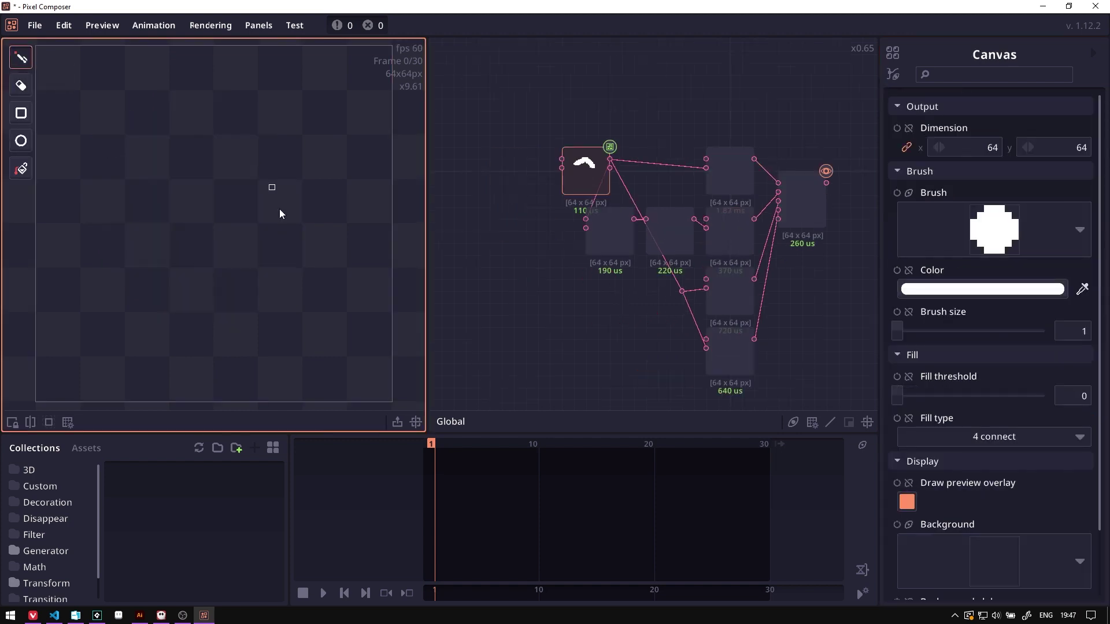
{"action": "mouse_move", "coordinate": [279, 209]}
{"action": "left_mouse_down"}
{"action": "mouse_move", "coordinate": [307, 262]}
{"action": "mouse_move", "coordinate": [252, 356]}
{"action": "mouse_move", "coordinate": [166, 310]}
{"action": "mouse_move", "coordinate": [317, 351]}
{"action": "mouse_move", "coordinate": [289, 324]}
{"action": "left_mouse_up"}
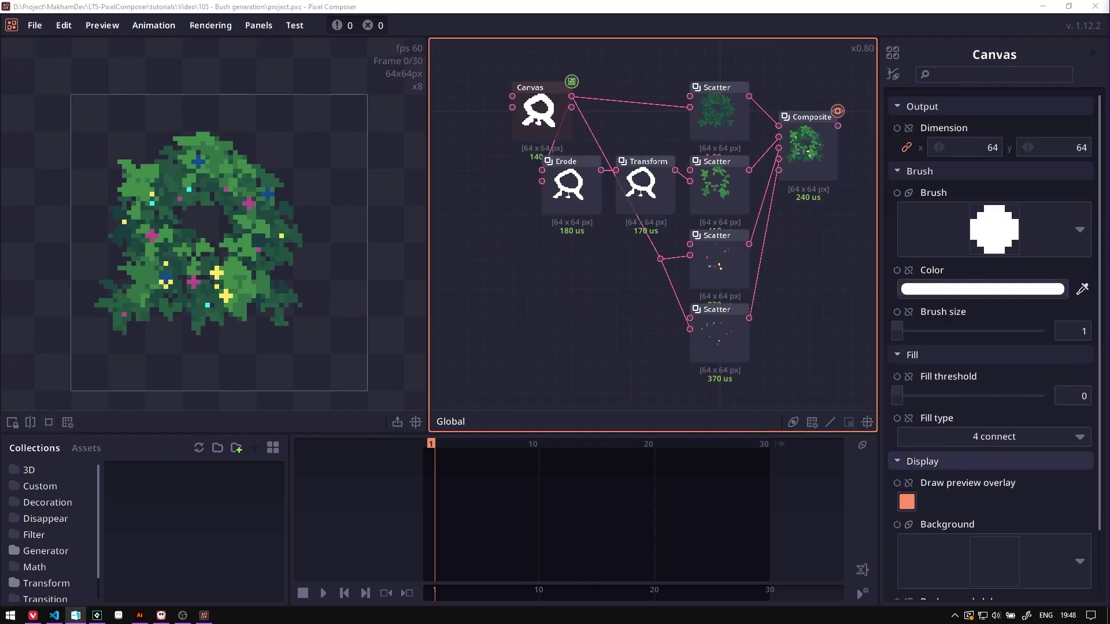
- Move the Canvas mask node away from the rest of the graph and delete it
{"action": "left_click", "coordinate": [505, 289]}
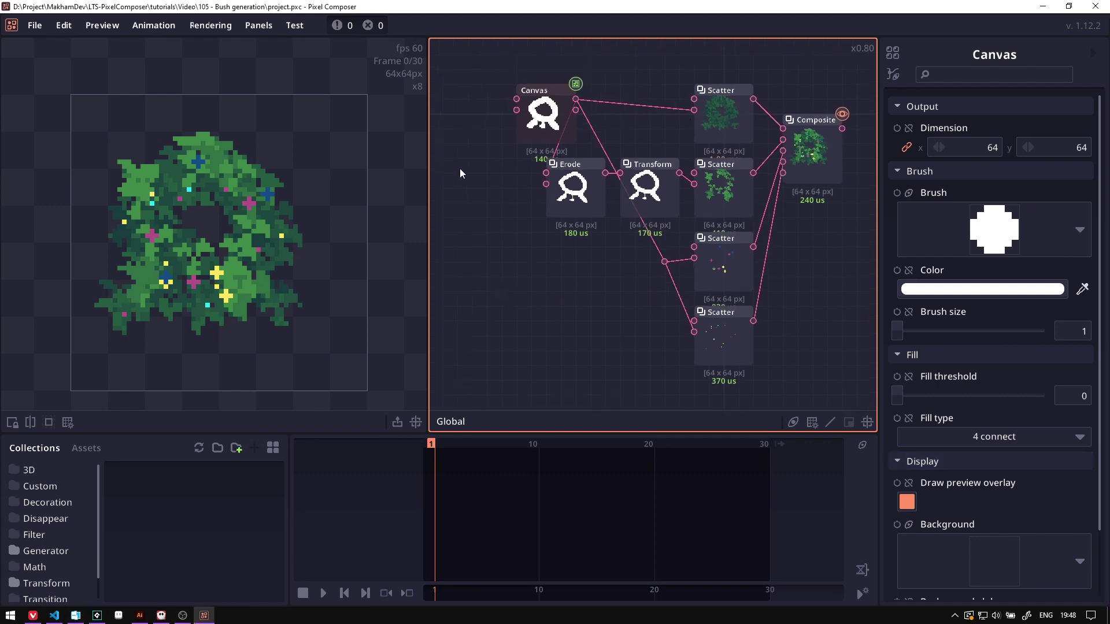
{"action": "left_click_drag", "start_coordinate": [454, 64], "coordinate": [513, 110]}
{"action": "left_click", "coordinate": [518, 114]}
{"action": "left_click_drag", "start_coordinate": [491, 194], "coordinate": [658, 200]}
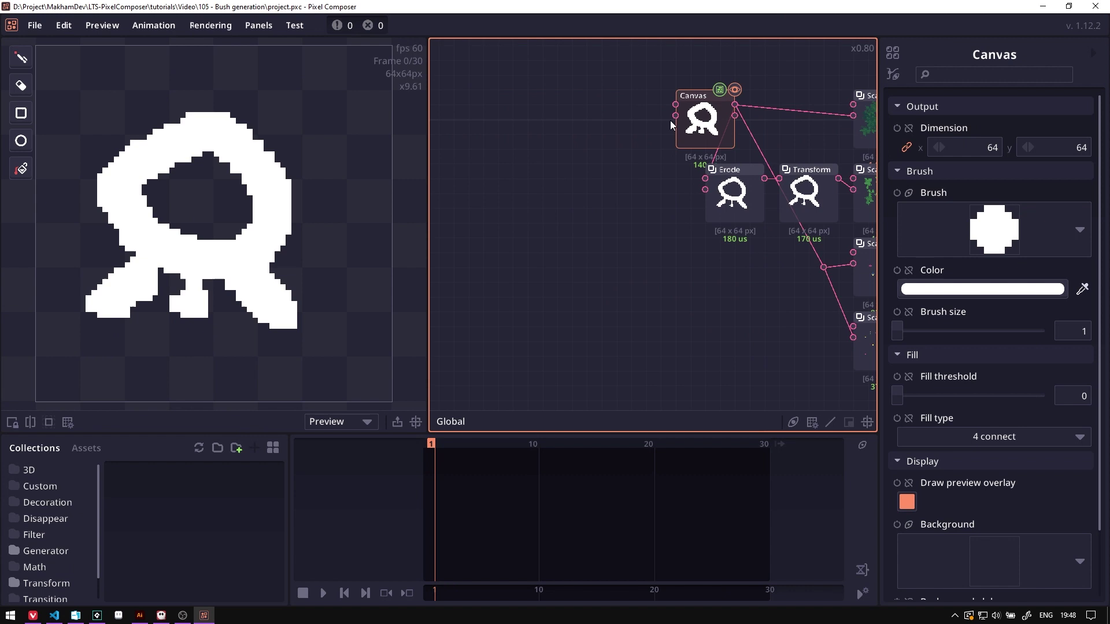
{"action": "left_click_drag", "start_coordinate": [627, 158], "coordinate": [544, 126]}
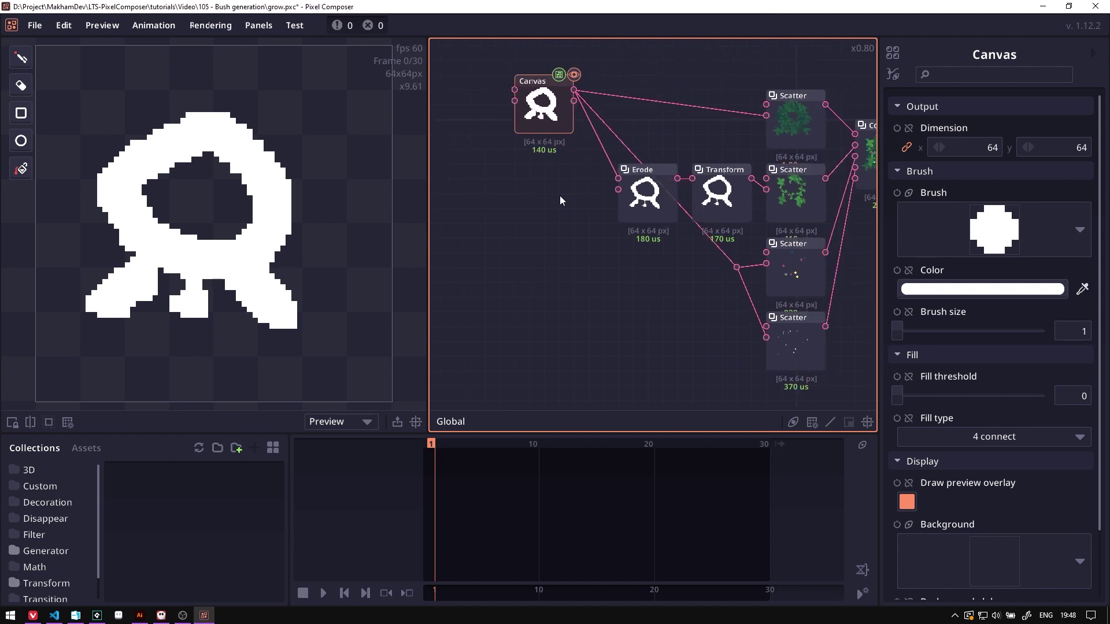
{"action": "left_click_drag", "start_coordinate": [560, 196], "coordinate": [587, 219]}
{"action": "left_click_drag", "start_coordinate": [586, 126], "coordinate": [570, 129]}
{"action": "key", "text": "Delete"}
- Add a Line node in the deleted Canvas node's place, ahead of Erode
{"action": "right_click", "coordinate": [564, 137]}
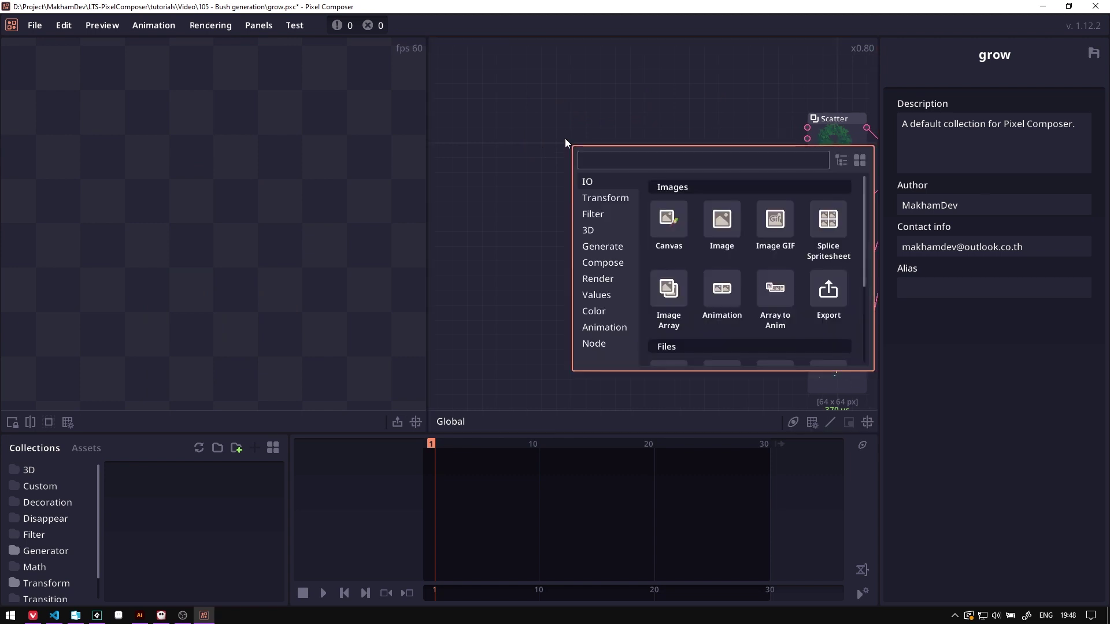
{"action": "type", "text": "line"}
{"action": "left_click", "coordinate": [663, 199]}
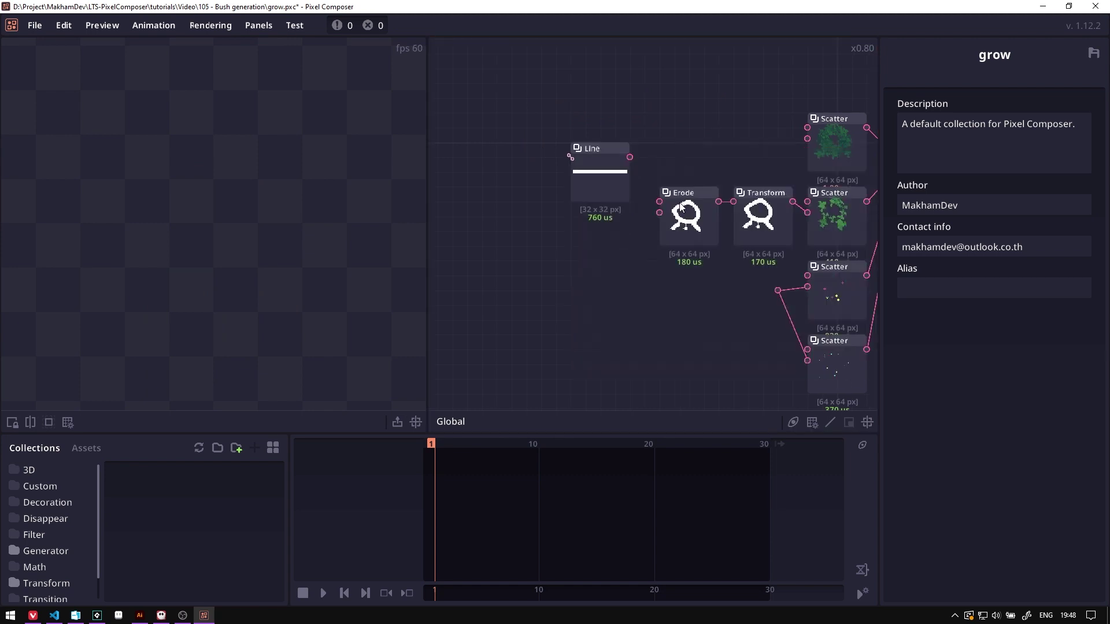
- Add a Path node beside the Line node and connect its path data to the Line's path input
{"action": "right_click", "coordinate": [566, 141]}
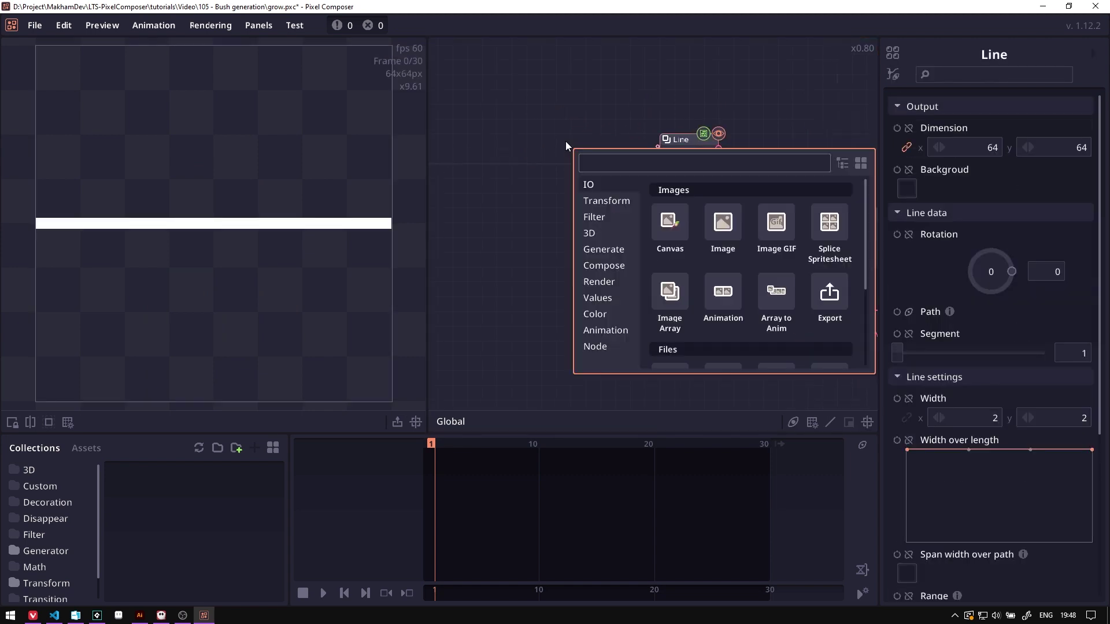
{"action": "type", "text": "path"}
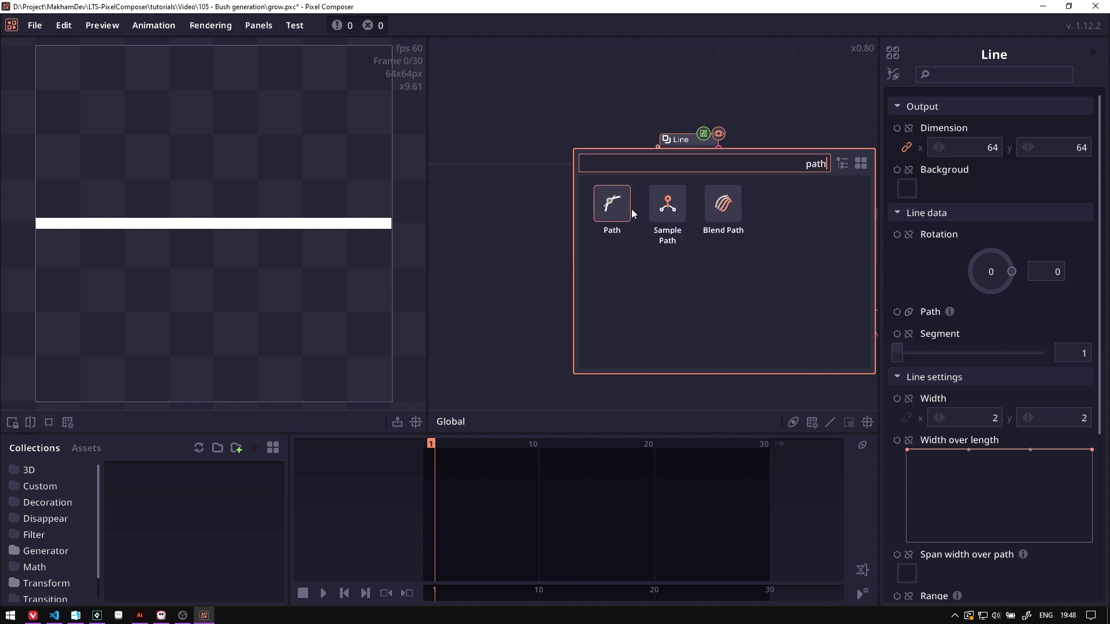
{"action": "left_click", "coordinate": [613, 207]}
{"action": "left_click_drag", "start_coordinate": [592, 178], "coordinate": [593, 163]}
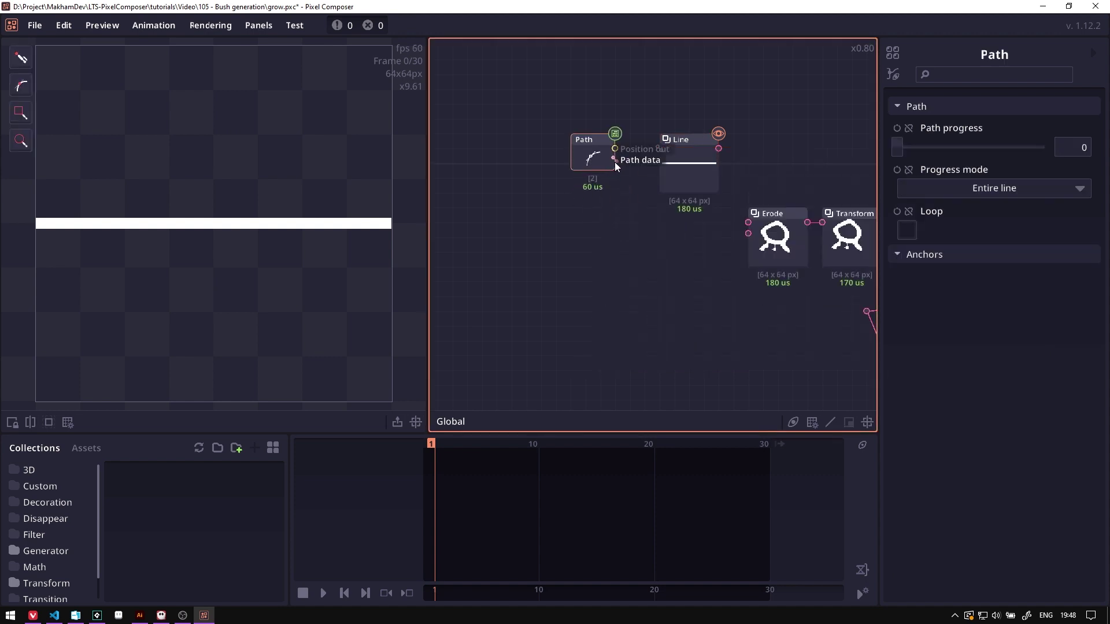
{"action": "left_click_drag", "start_coordinate": [663, 151], "coordinate": [660, 149]}
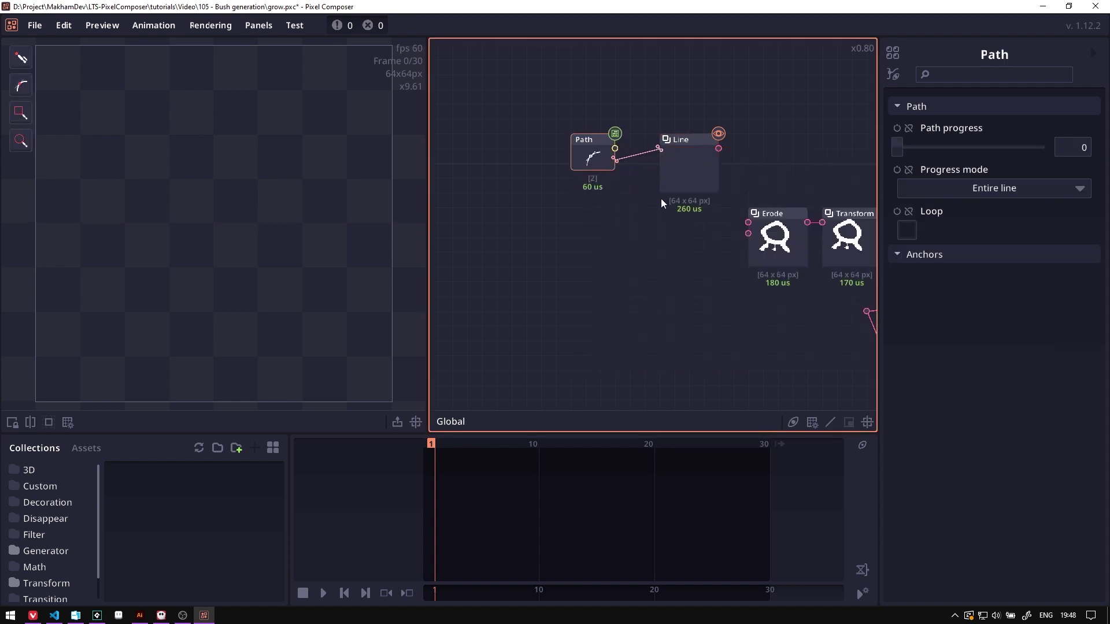
- Draw a two-anchor curved path rising from the lower left of the preview and bending over toward the upper right
{"action": "left_click", "coordinate": [693, 168]}
{"action": "left_click", "coordinate": [592, 165]}
{"action": "left_click", "coordinate": [20, 57]}
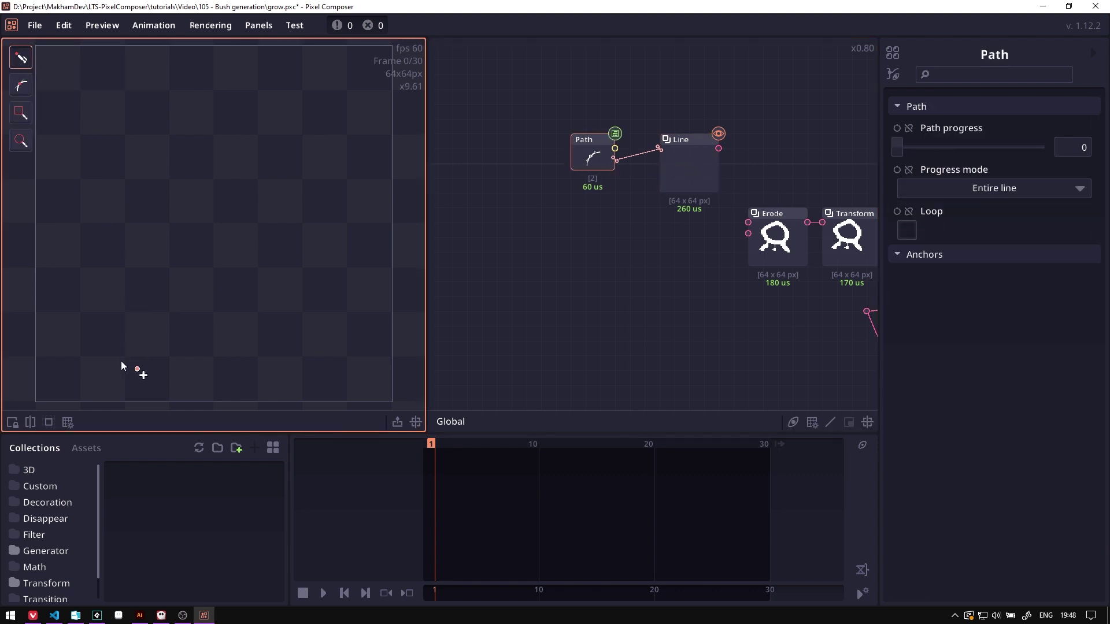
{"action": "left_click_drag", "start_coordinate": [122, 394], "coordinate": [103, 238]}
{"action": "left_click_drag", "start_coordinate": [272, 90], "coordinate": [382, 76]}
{"action": "key", "text": "Escape"}
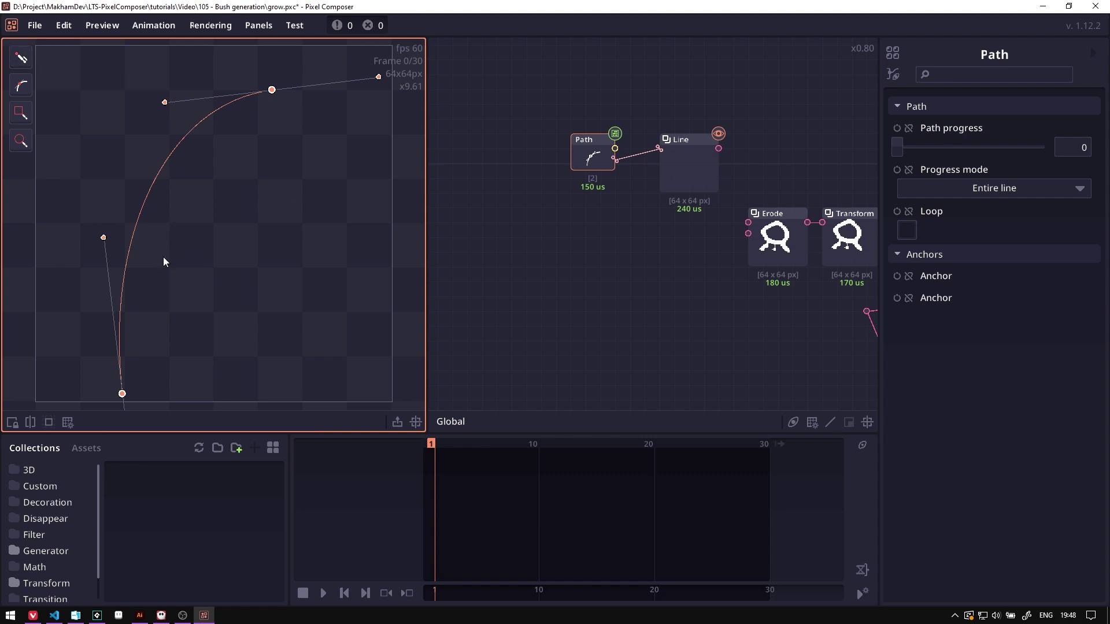
- Set the Line node's segment count to 24 so that it follows the curved path
{"action": "left_click", "coordinate": [699, 185]}
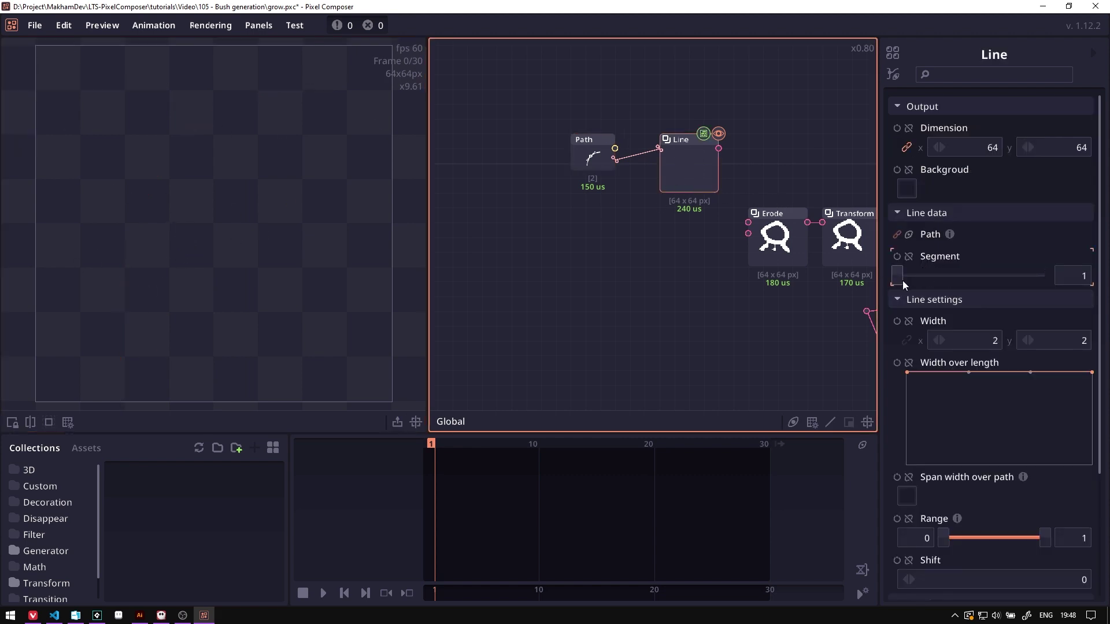
{"action": "left_click_drag", "start_coordinate": [903, 280], "coordinate": [1008, 281]}
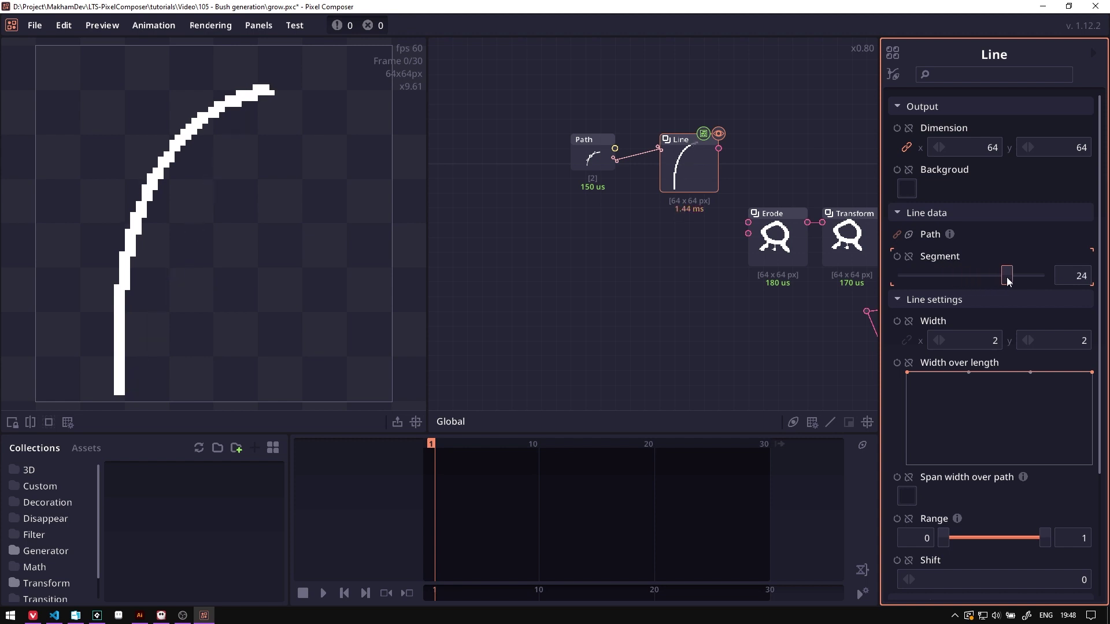
{"action": "left_click_drag", "start_coordinate": [696, 269], "coordinate": [672, 262]}
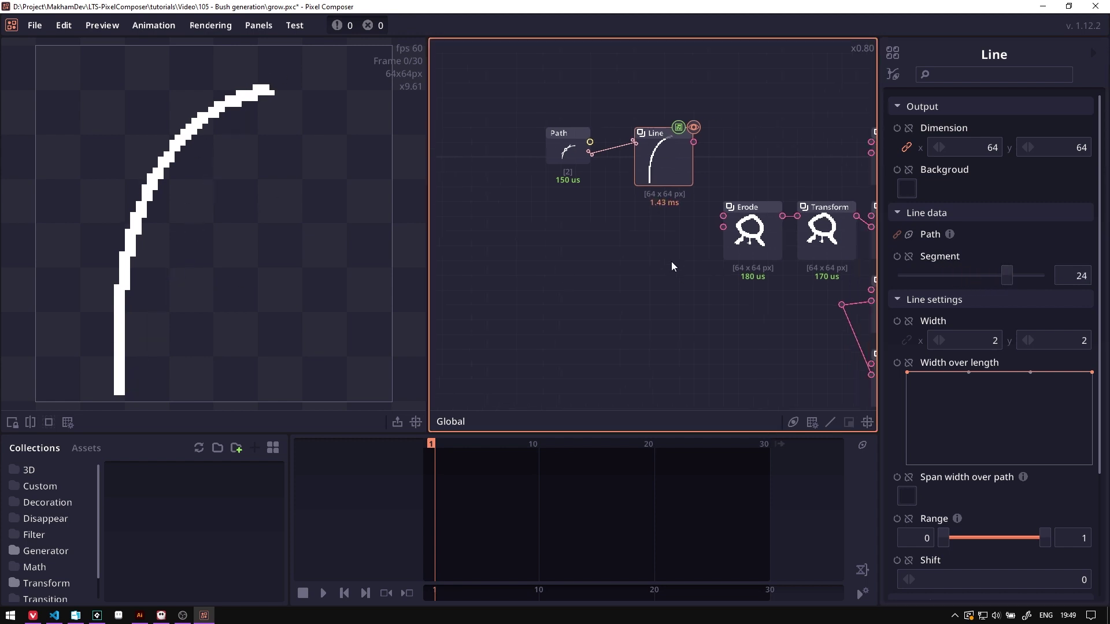
- Link the Line's width values, set them to 17.40, and taper the width over length to zero at the far end
{"action": "scroll", "coordinate": [1015, 381], "scroll_direction": "down", "scroll_amount": 2}
{"action": "left_click", "coordinate": [908, 267]}
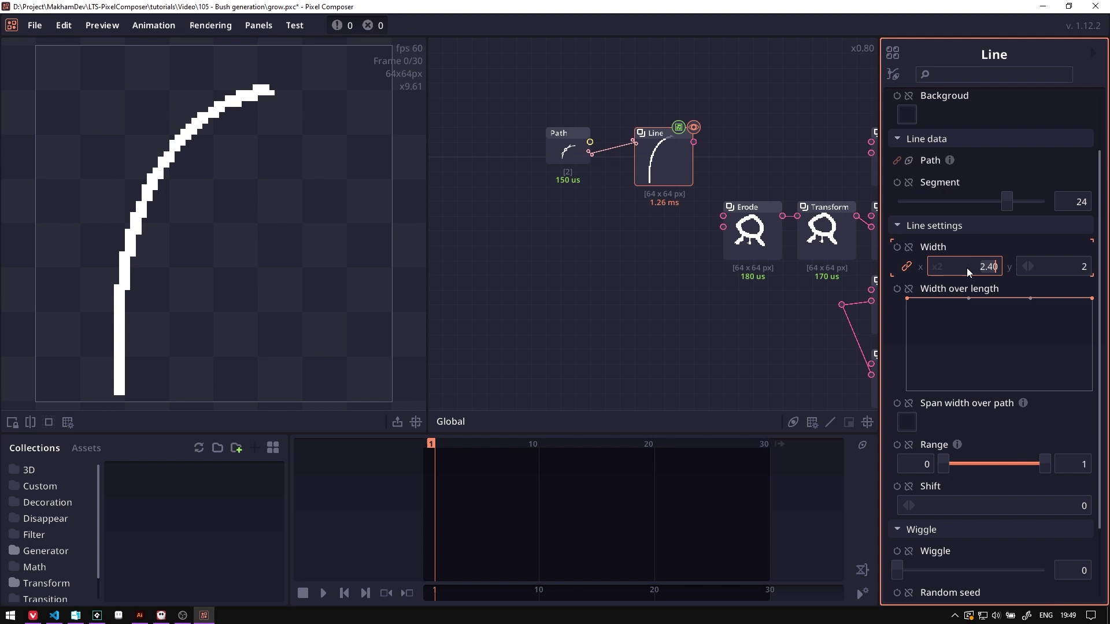
{"action": "left_click_drag", "start_coordinate": [966, 268], "coordinate": [1052, 268]}
{"action": "scroll", "coordinate": [1053, 268], "scroll_direction": "down", "scroll_amount": 2}
{"action": "mouse_move", "coordinate": [1091, 208]}
{"action": "left_mouse_down"}
{"action": "mouse_move", "coordinate": [1082, 312]}
{"action": "mouse_move", "coordinate": [1043, 258]}
{"action": "mouse_move", "coordinate": [1053, 226]}
{"action": "mouse_move", "coordinate": [1025, 284]}
{"action": "left_mouse_up"}
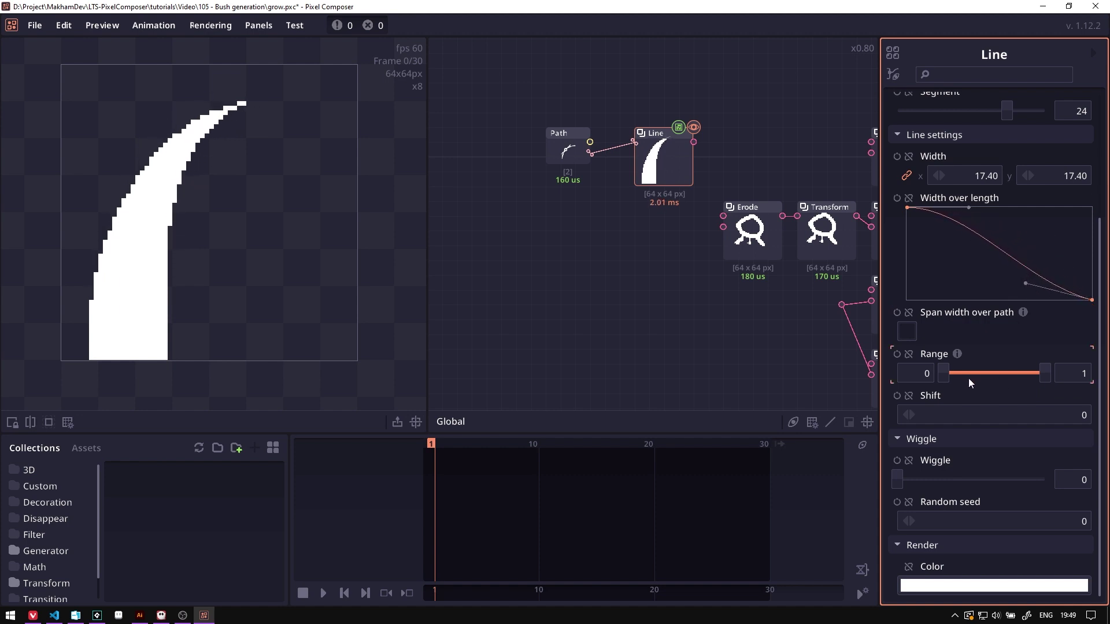
- Enable Span width over path on the Line and try shortening the end of its range to 0.94 and below
{"action": "mouse_move", "coordinate": [1045, 374]}
{"action": "left_mouse_down"}
{"action": "mouse_move", "coordinate": [958, 375]}
{"action": "mouse_move", "coordinate": [1055, 369]}
{"action": "mouse_move", "coordinate": [960, 370]}
{"action": "mouse_move", "coordinate": [970, 363]}
{"action": "mouse_move", "coordinate": [1056, 359]}
{"action": "mouse_move", "coordinate": [1039, 370]}
{"action": "left_mouse_up"}
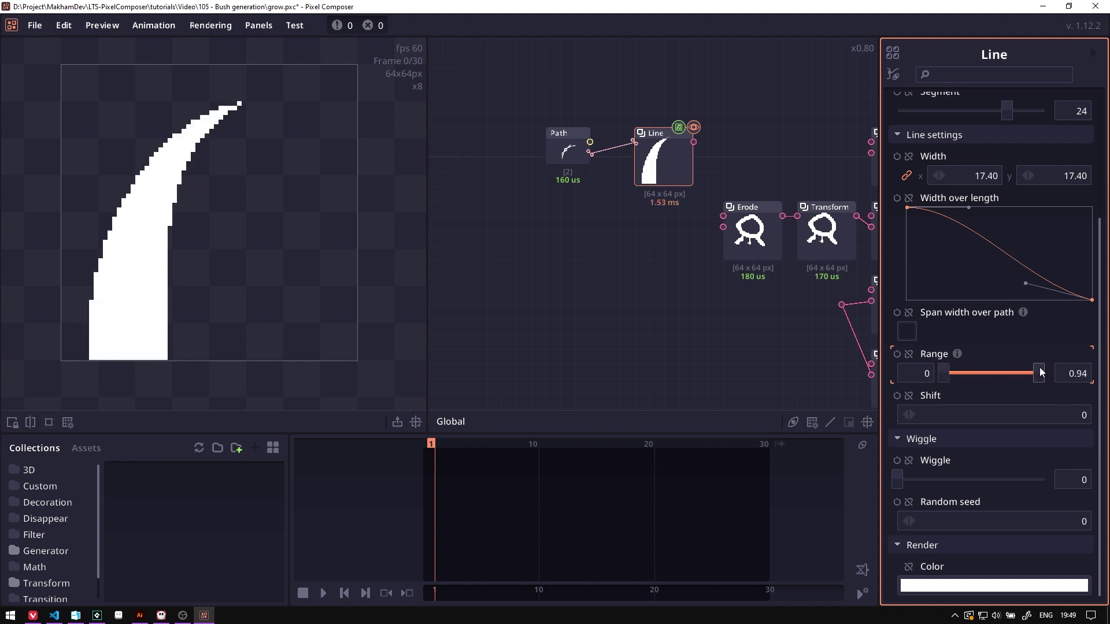
{"action": "left_click", "coordinate": [907, 331]}
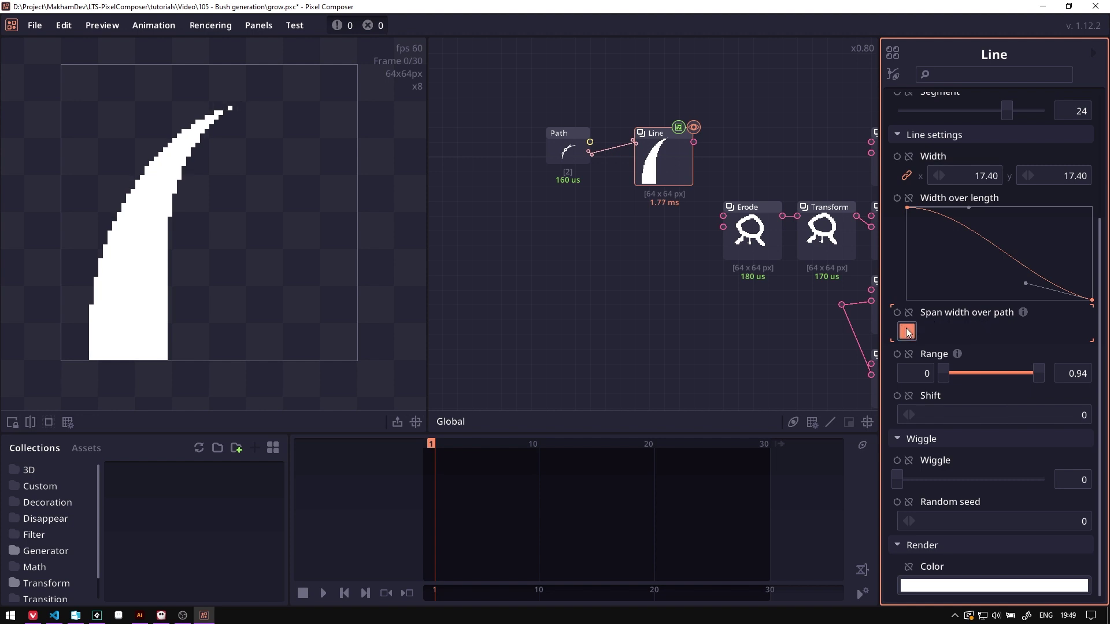
{"action": "mouse_move", "coordinate": [1039, 374]}
{"action": "left_mouse_down"}
{"action": "mouse_move", "coordinate": [947, 379]}
{"action": "mouse_move", "coordinate": [1064, 373]}
{"action": "mouse_move", "coordinate": [950, 377]}
{"action": "mouse_move", "coordinate": [1036, 372]}
{"action": "mouse_move", "coordinate": [1018, 373]}
{"action": "left_mouse_up"}
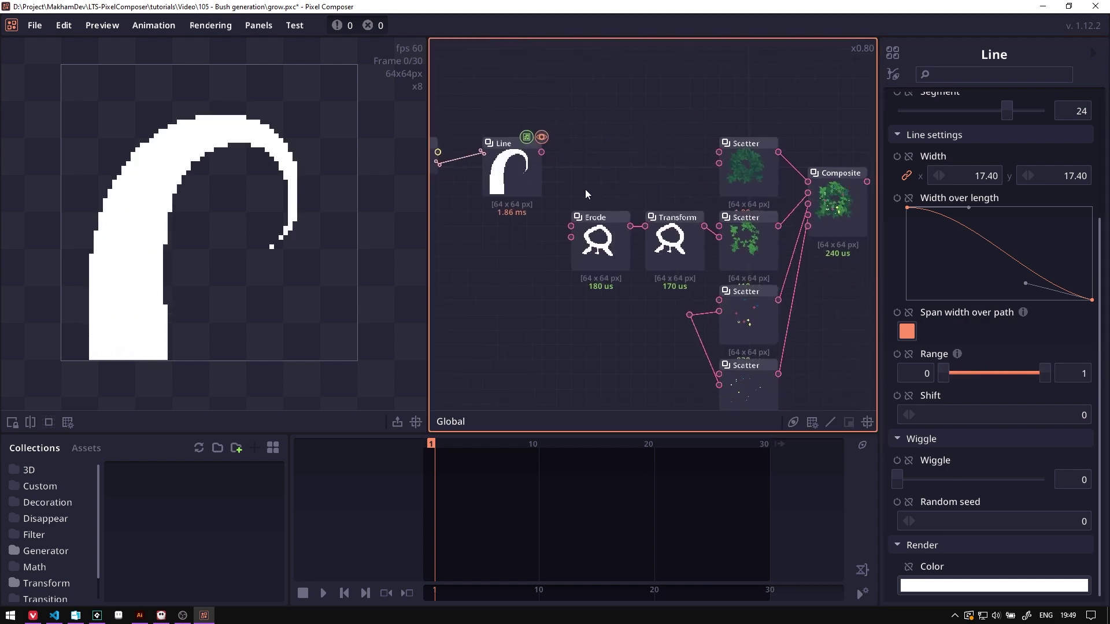
- Connect the Line's surface output to the dark green Scatter's distribution map
{"action": "scroll", "coordinate": [550, 189], "scroll_direction": "up", "scroll_amount": 1}
{"action": "left_click", "coordinate": [506, 157]}
{"action": "left_click_drag", "start_coordinate": [608, 138], "coordinate": [588, 107]}
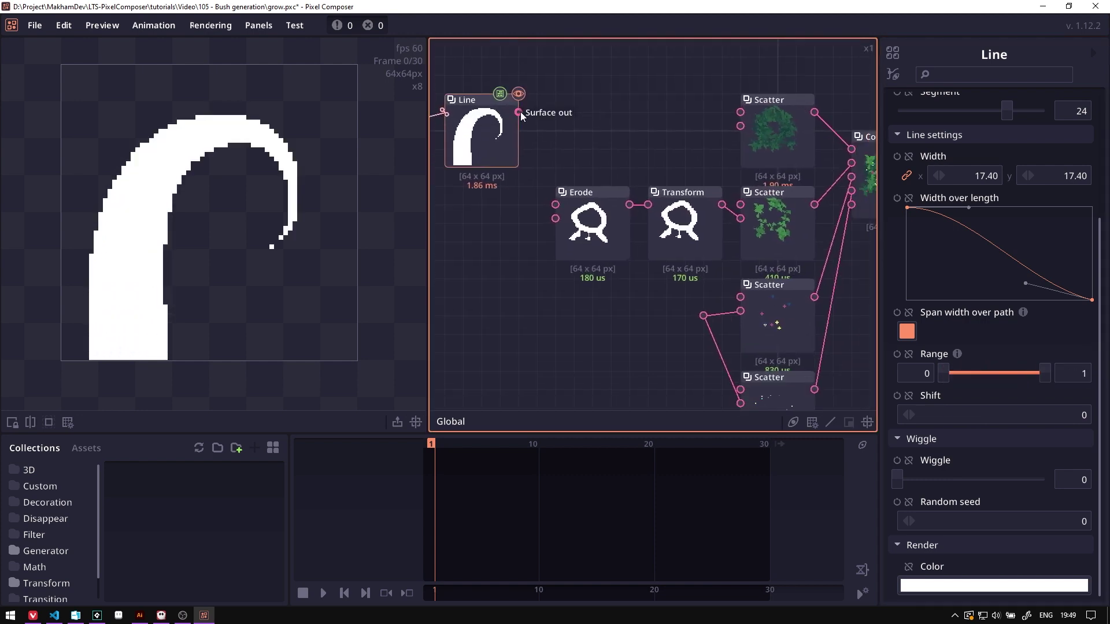
{"action": "left_click_drag", "start_coordinate": [520, 113], "coordinate": [751, 122]}
- Add a pin on the Line-to-Scatter connection and route it to Erode and to the pin feeding the two flower Scatters
{"action": "left_click_drag", "start_coordinate": [610, 172], "coordinate": [593, 142]}
{"action": "double_click", "coordinate": [650, 94]}
{"action": "left_click_drag", "start_coordinate": [650, 101], "coordinate": [595, 102]}
{"action": "left_click_drag", "start_coordinate": [595, 102], "coordinate": [686, 289]}
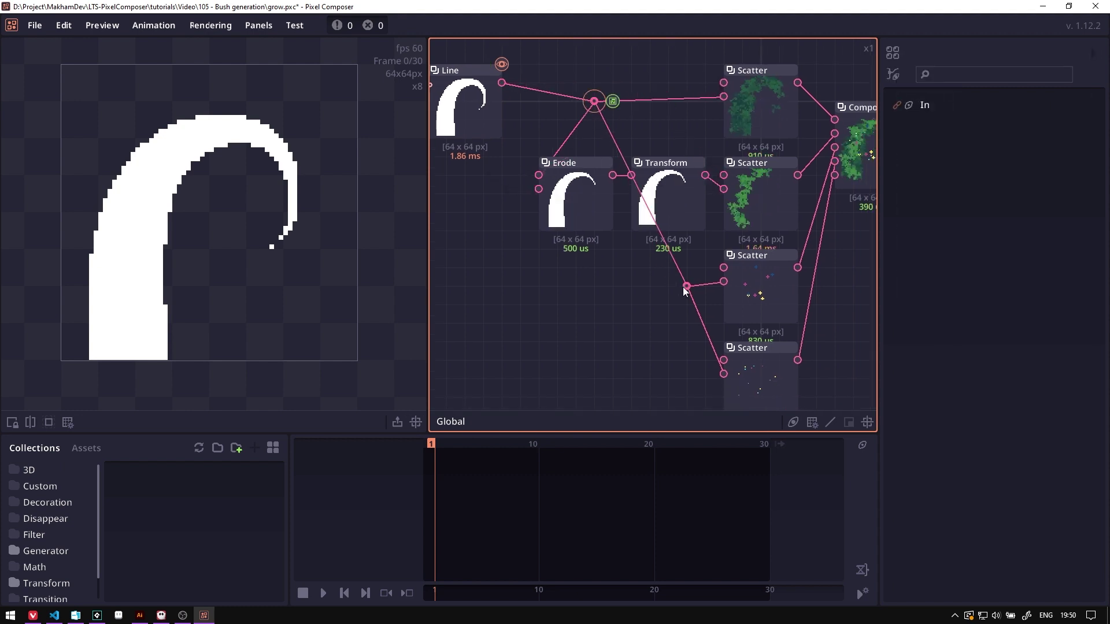
- Vary the end of the Line's range to examine how the foliage grows along the path, finishing at full length
{"action": "scroll", "coordinate": [684, 291], "scroll_direction": "down", "scroll_amount": 1}
{"action": "left_click", "coordinate": [549, 193]}
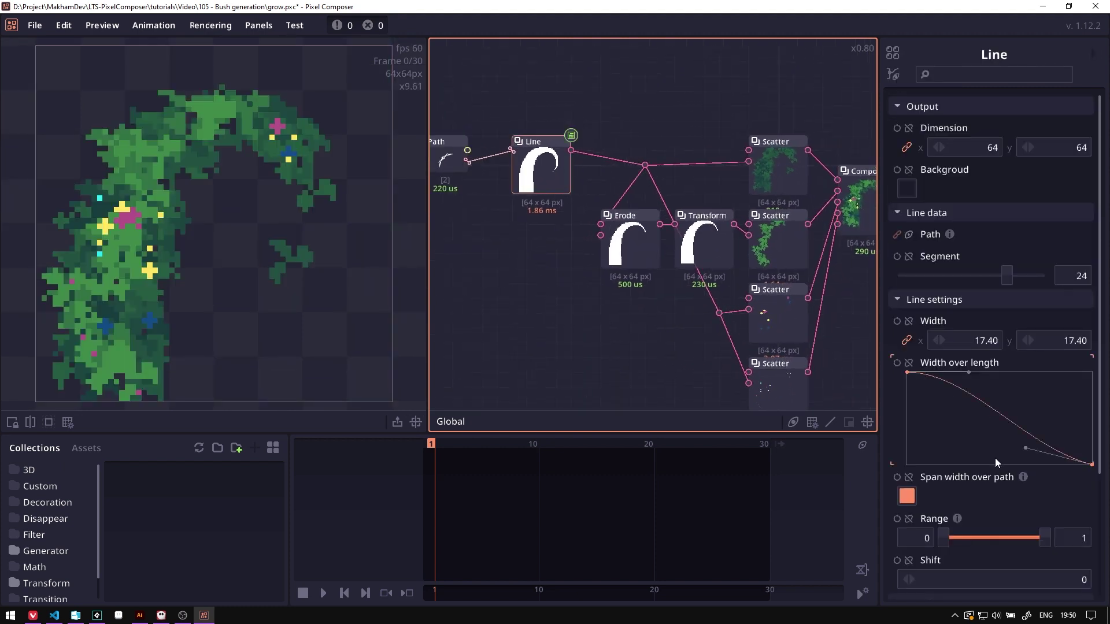
{"action": "scroll", "coordinate": [995, 458], "scroll_direction": "down", "scroll_amount": 1}
{"action": "left_click_drag", "start_coordinate": [1043, 501], "coordinate": [1072, 504]}
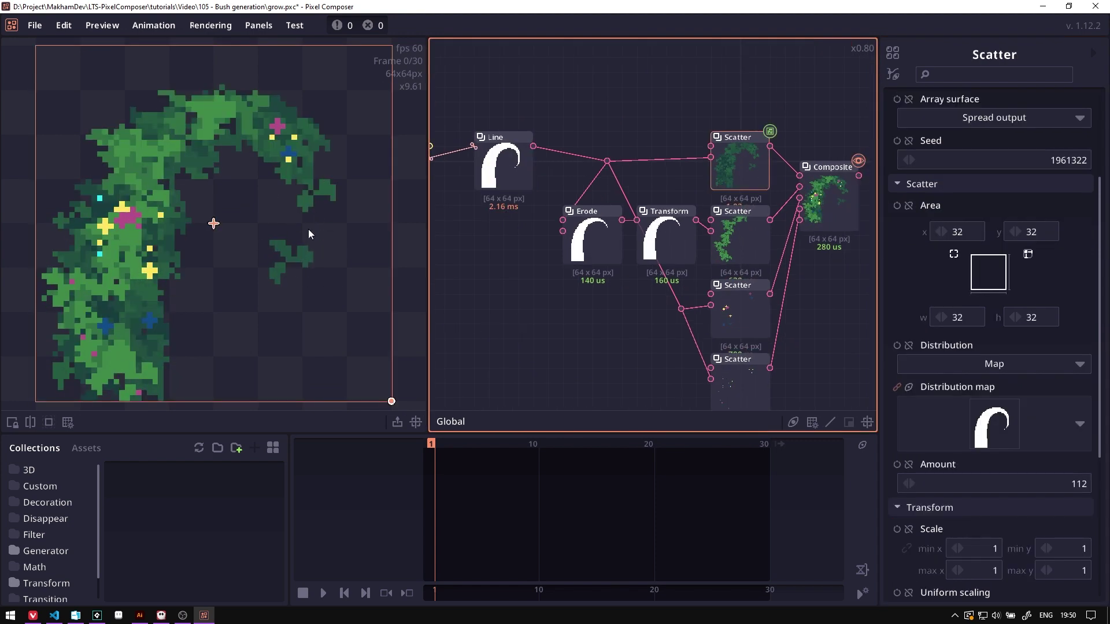
- Raise the end point of the Line's width-over-length curve so the tip of the plant stays thicker
{"action": "left_click", "coordinate": [510, 179]}
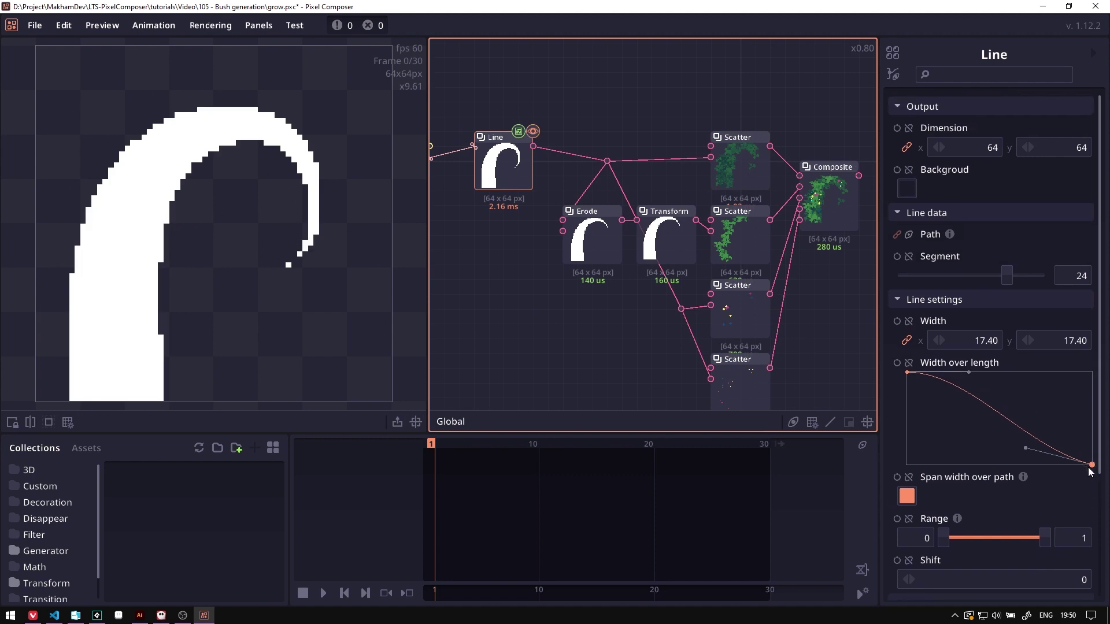
{"action": "mouse_move", "coordinate": [1092, 465]}
{"action": "left_mouse_down"}
{"action": "mouse_move", "coordinate": [1093, 432]}
{"action": "mouse_move", "coordinate": [1093, 443]}
{"action": "left_mouse_up"}
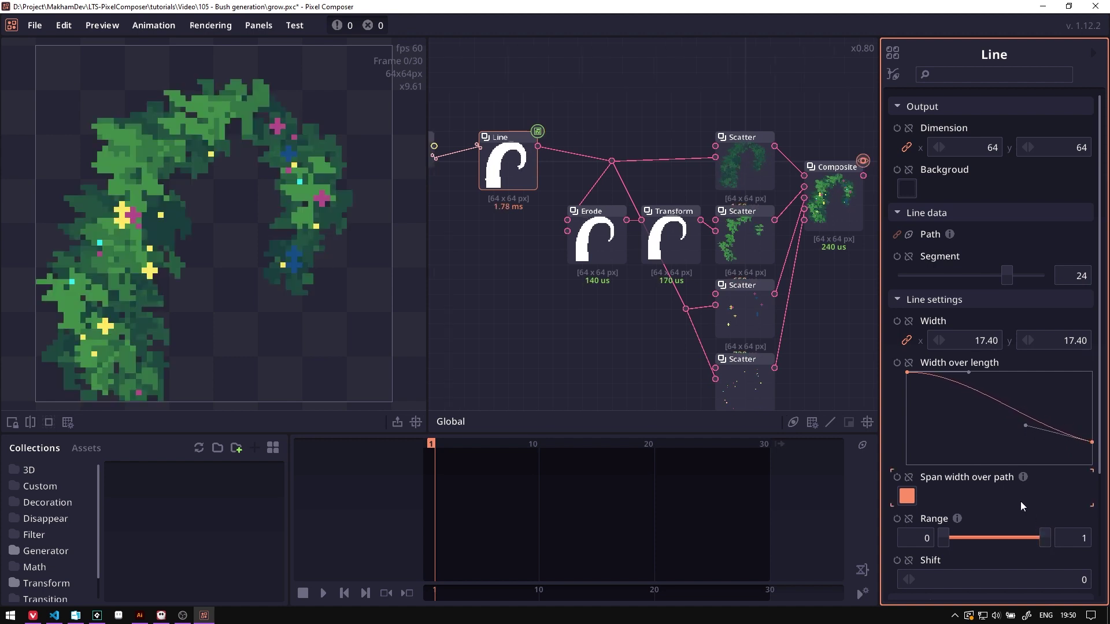
- Animate the Line's Range and Width with keyframes for both properties at frames 1 and 30
{"action": "scroll", "coordinate": [1012, 492], "scroll_direction": "down", "scroll_amount": 3}
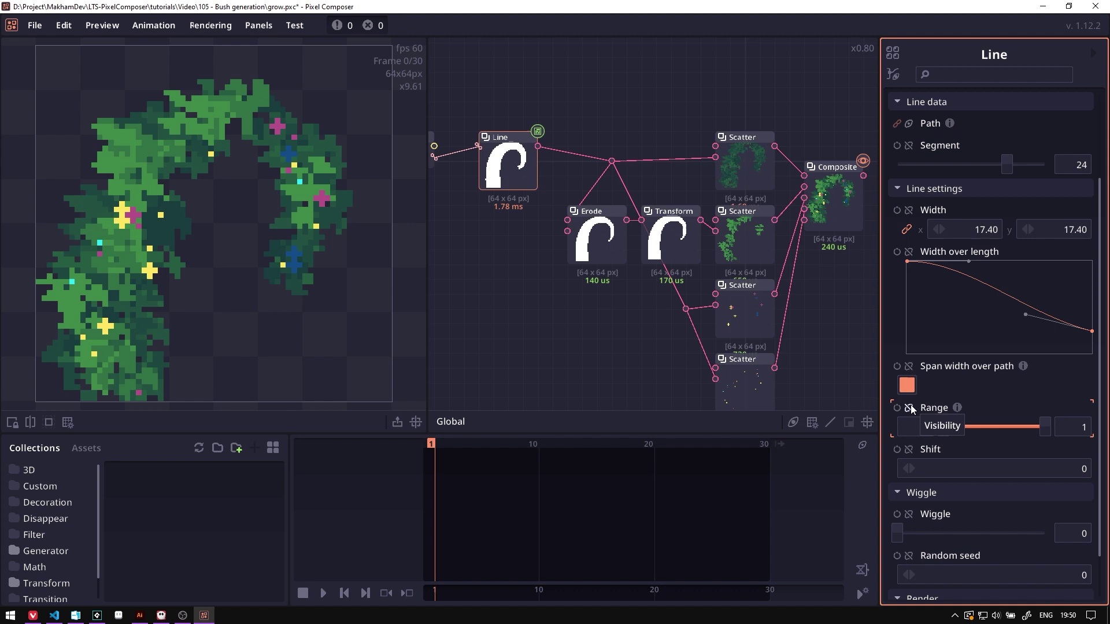
{"action": "left_click", "coordinate": [897, 409]}
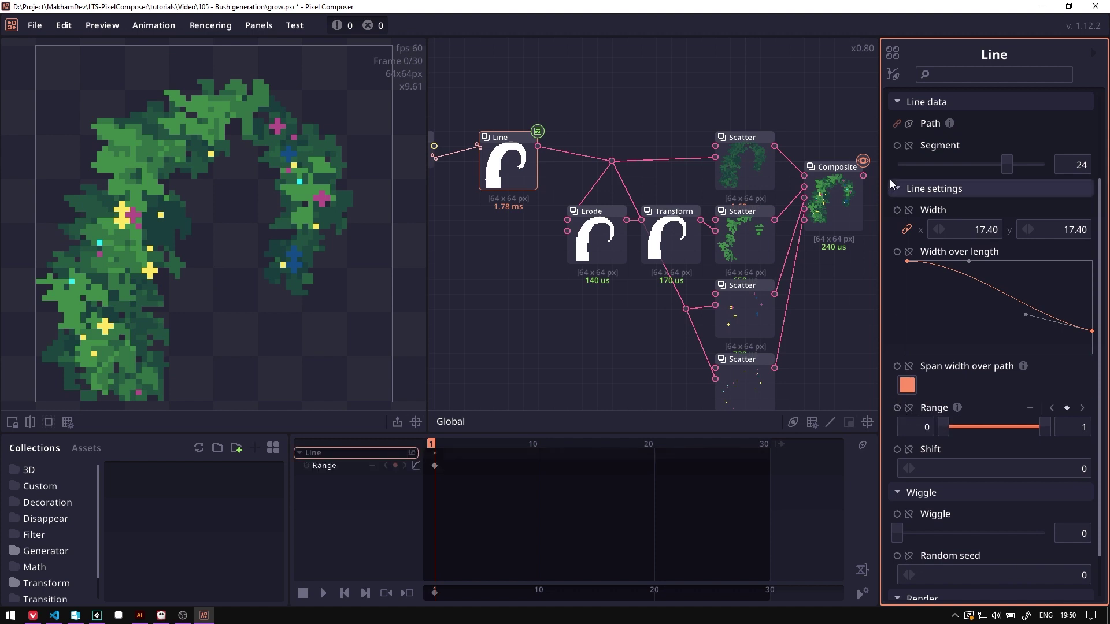
{"action": "left_click", "coordinate": [898, 211]}
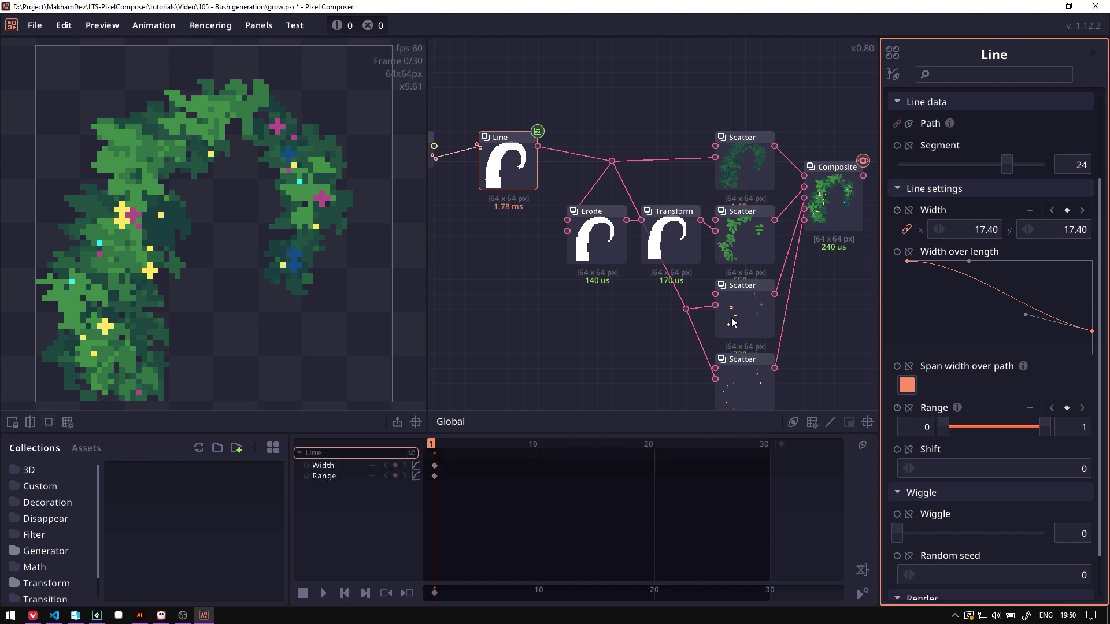
{"action": "left_click_drag", "start_coordinate": [564, 444], "coordinate": [773, 445]}
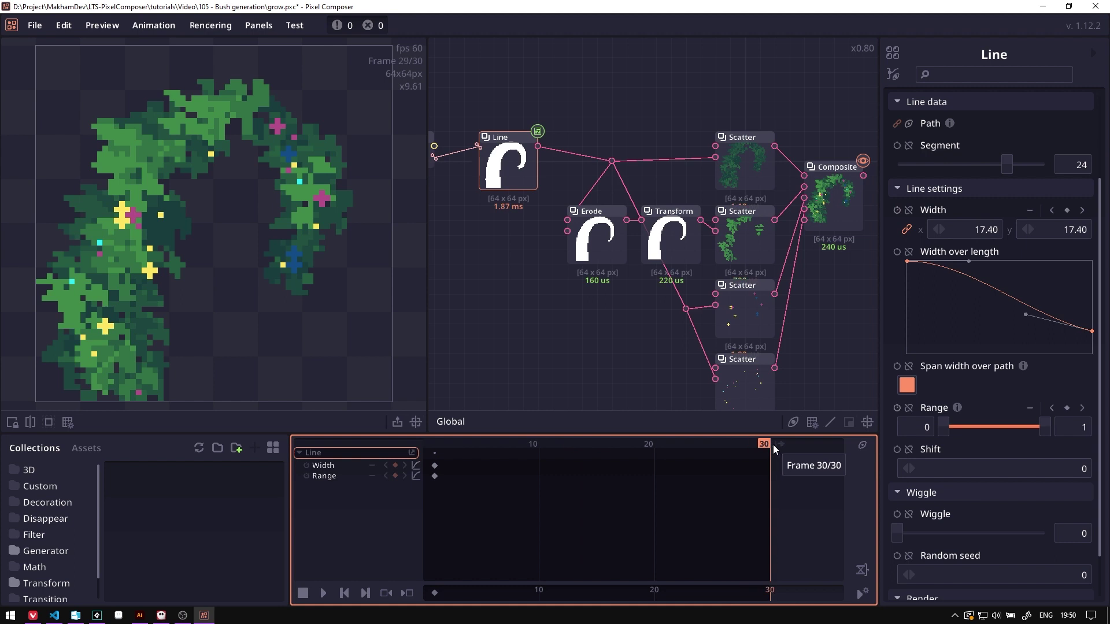
{"action": "left_click", "coordinate": [1063, 411]}
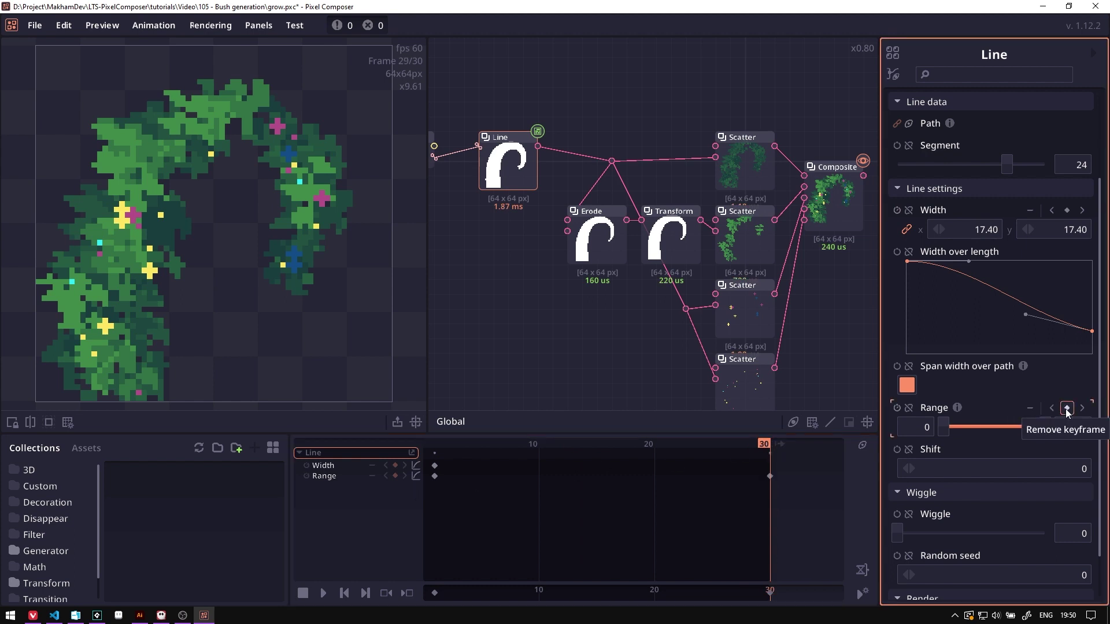
{"action": "left_click", "coordinate": [1065, 211]}
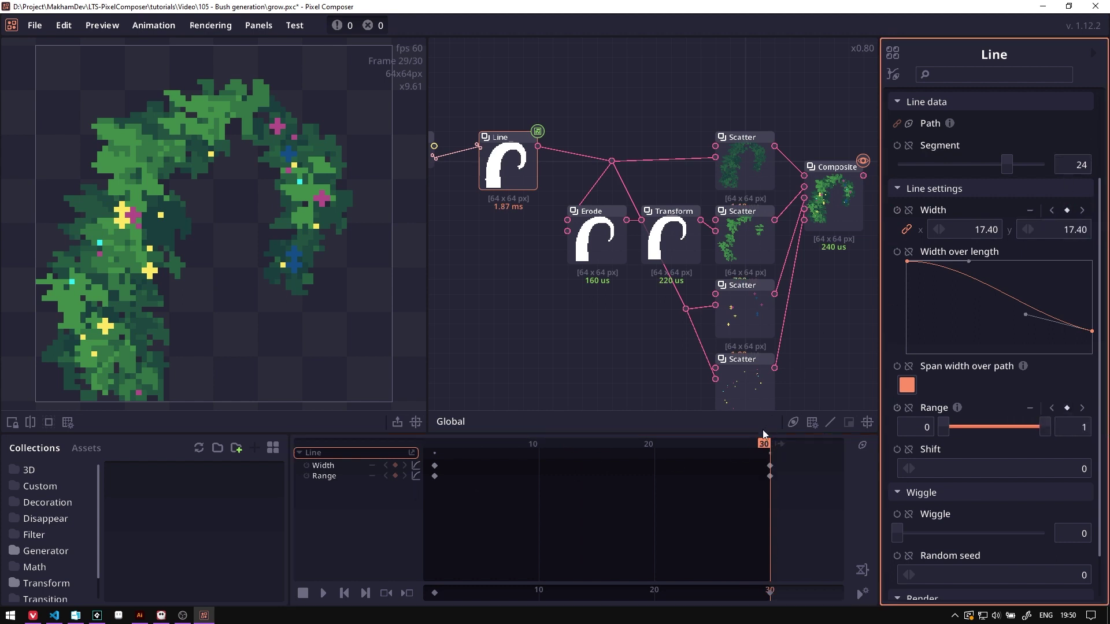
- At frame 1, set the end of the Line's range to 0.01 and its width to 6
{"action": "left_click_drag", "start_coordinate": [762, 444], "coordinate": [388, 492]}
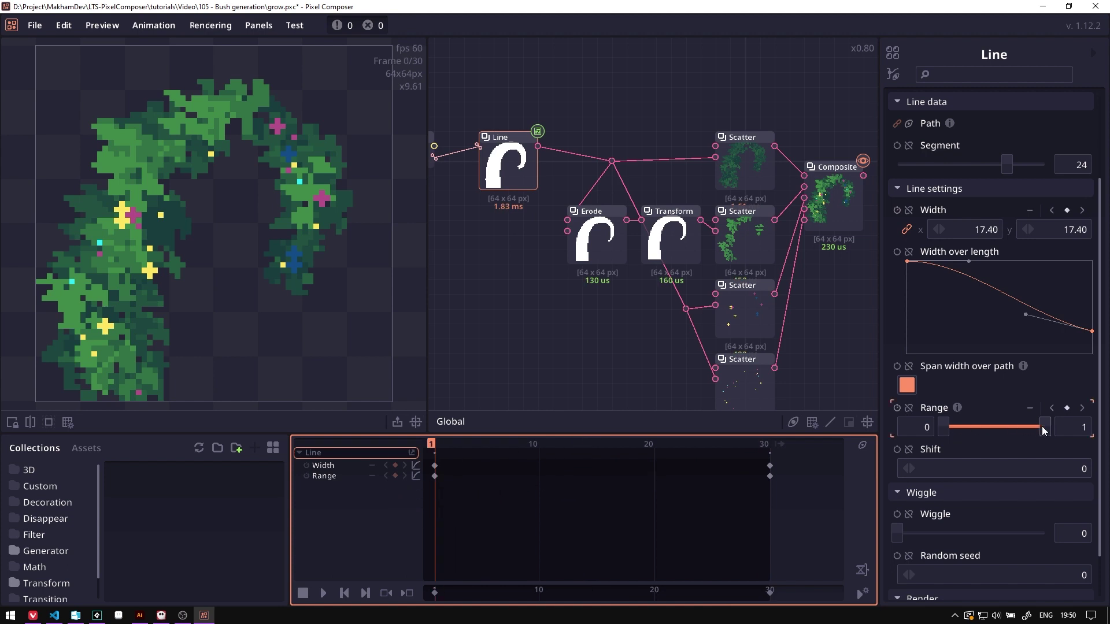
{"action": "left_click_drag", "start_coordinate": [1043, 426], "coordinate": [943, 426]}
{"action": "left_click", "coordinate": [980, 231]}
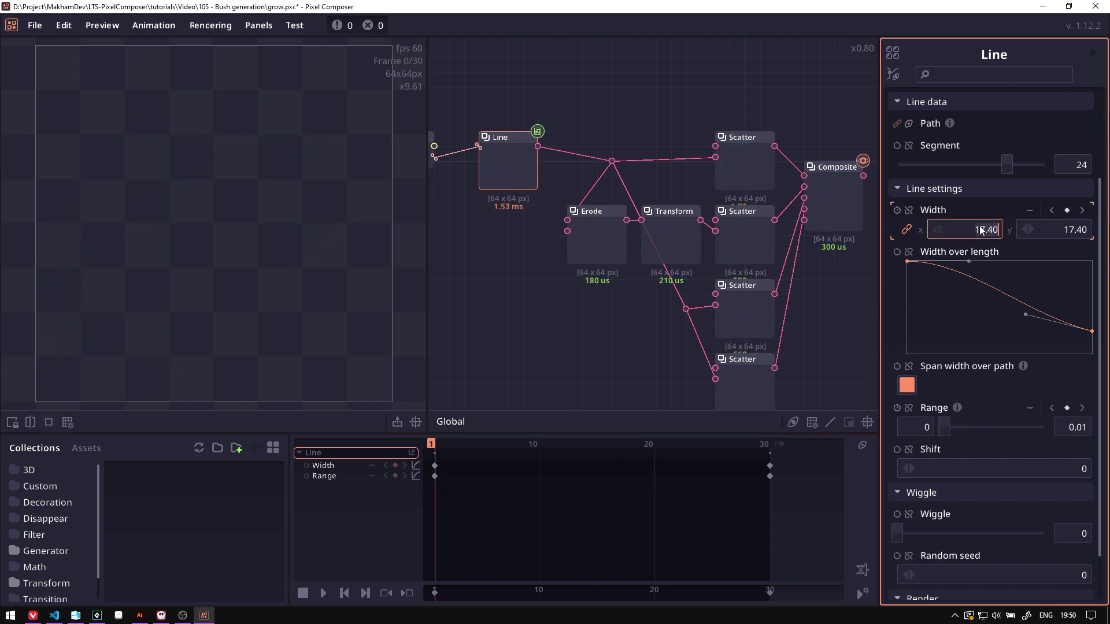
{"action": "type", "text": "6"}
{"action": "key", "text": "Return"}
- Play the animation with the Composite node selected to examine the foliage growth, and pause it near the end
{"action": "left_click_drag", "start_coordinate": [607, 316], "coordinate": [576, 315]}
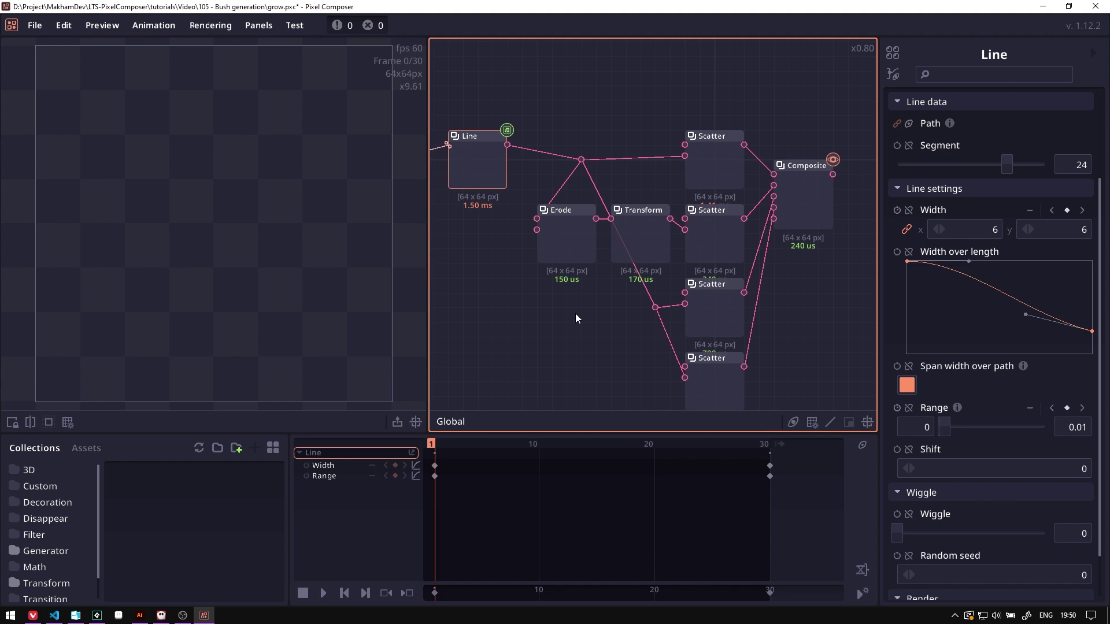
{"action": "left_click", "coordinate": [804, 213]}
{"action": "left_click", "coordinate": [324, 593]}
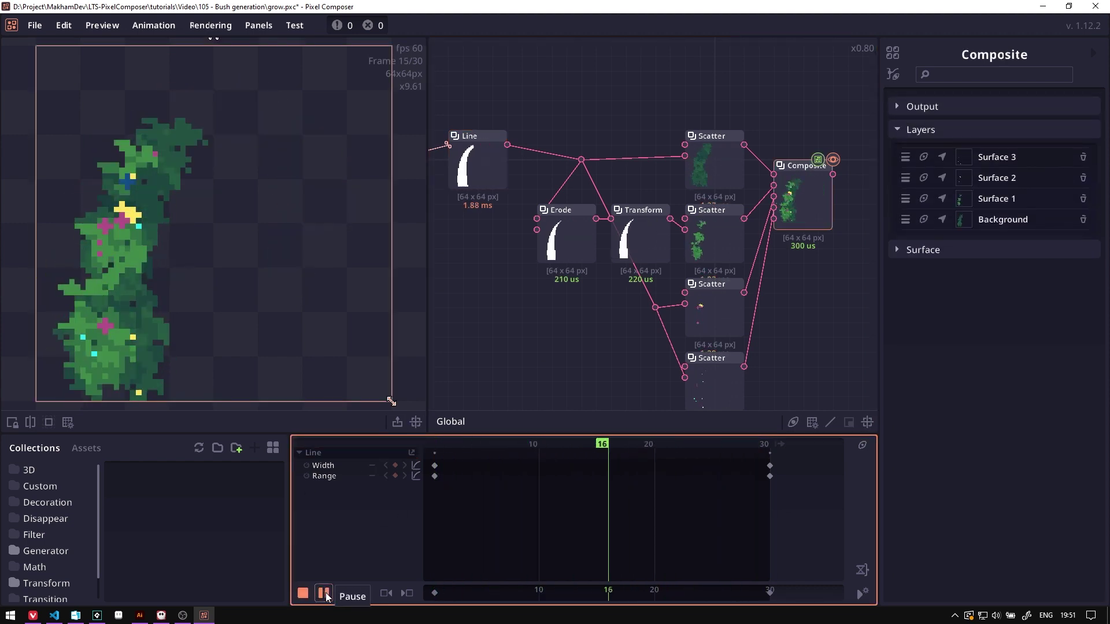
{"action": "left_click", "coordinate": [324, 593]}
- Move the Erode node slightly away from Transform, set its width to 5 and enable Preserve border
{"action": "left_click", "coordinate": [564, 240]}
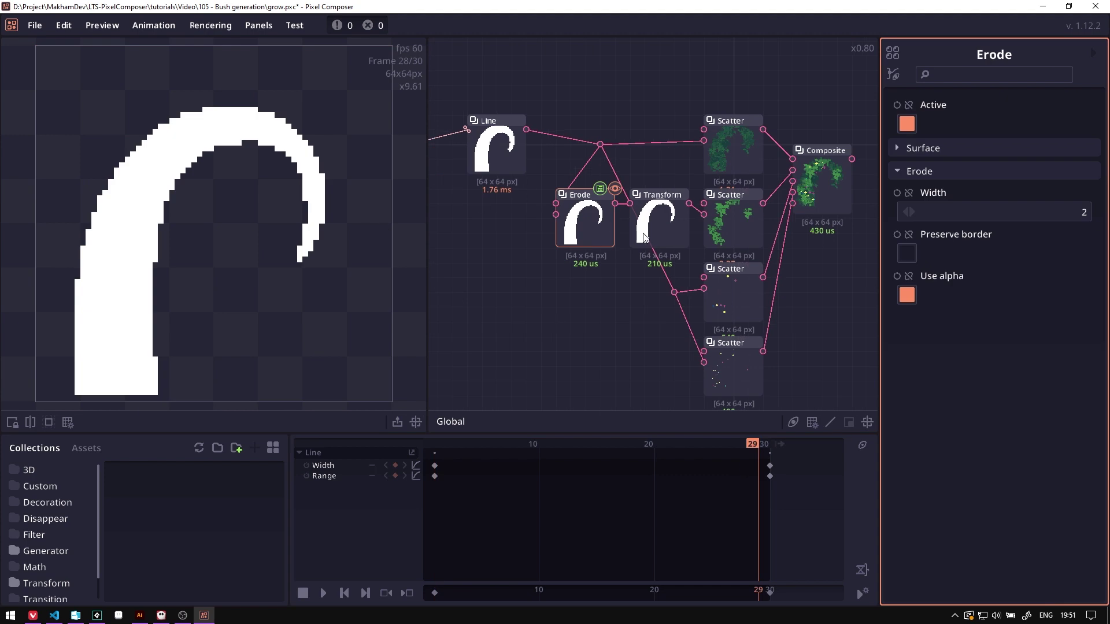
{"action": "left_click_drag", "start_coordinate": [592, 236], "coordinate": [577, 236]}
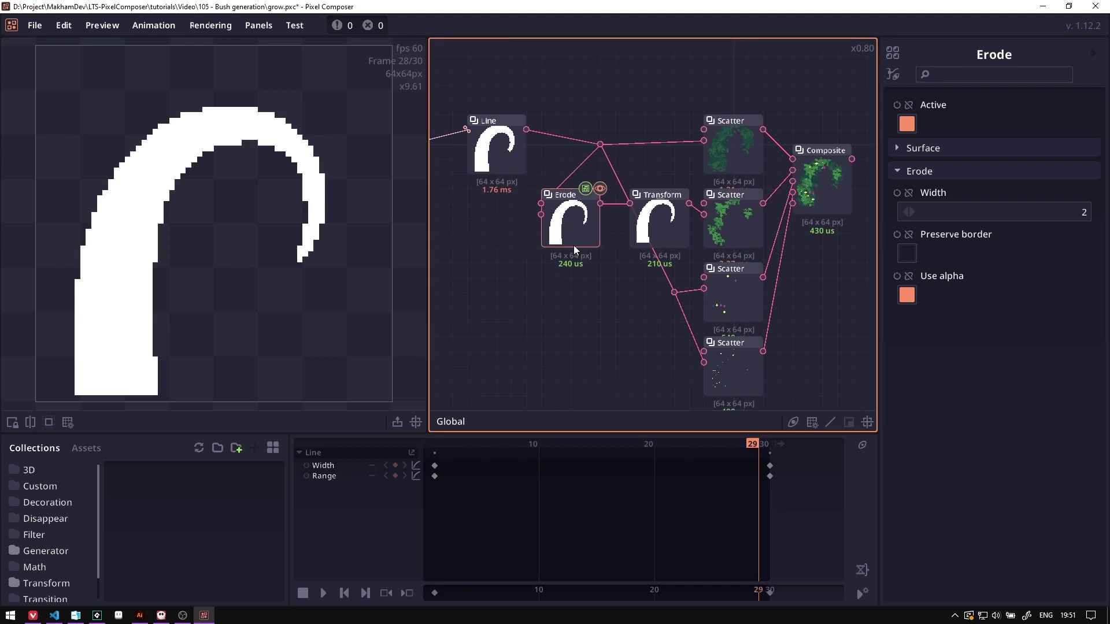
{"action": "left_click_drag", "start_coordinate": [187, 308], "coordinate": [204, 280]}
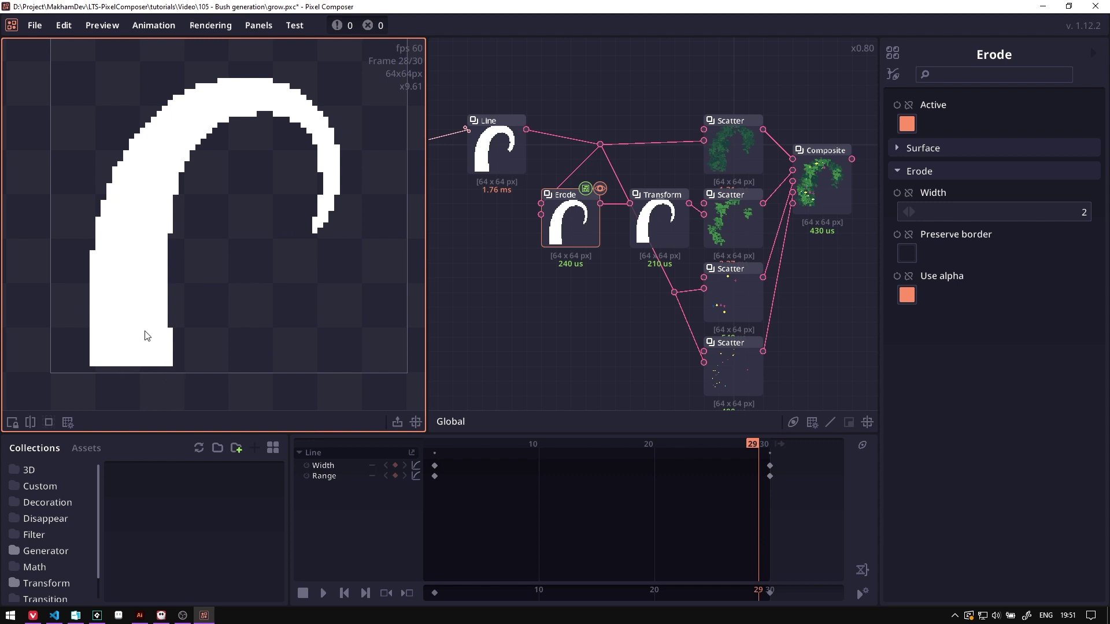
{"action": "left_click", "coordinate": [946, 213]}
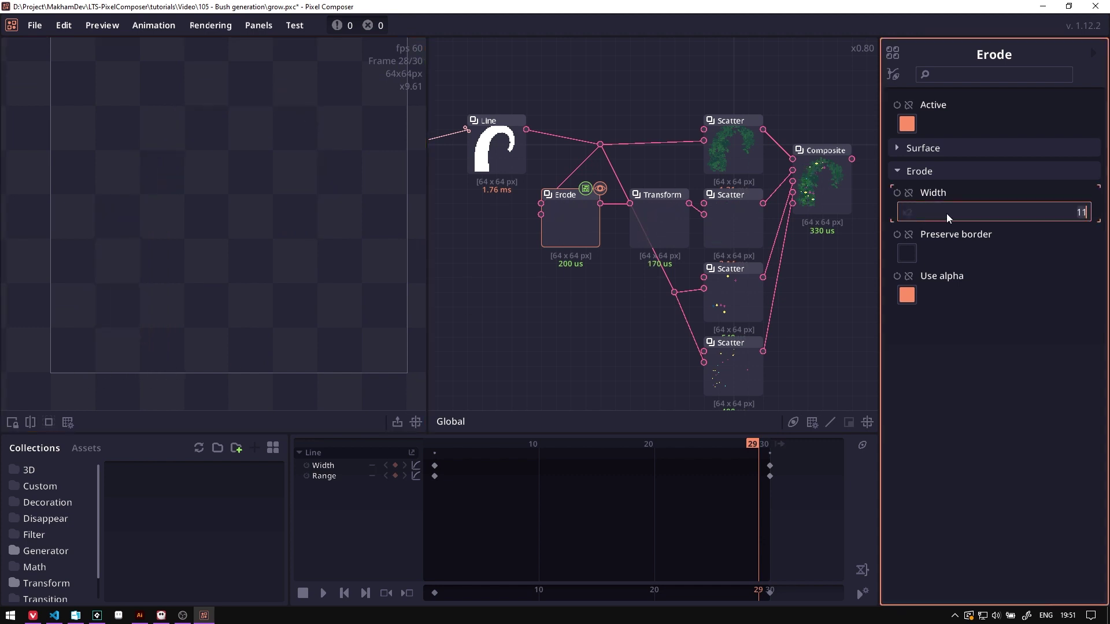
{"action": "type", "text": "5"}
{"action": "key", "text": "Return"}
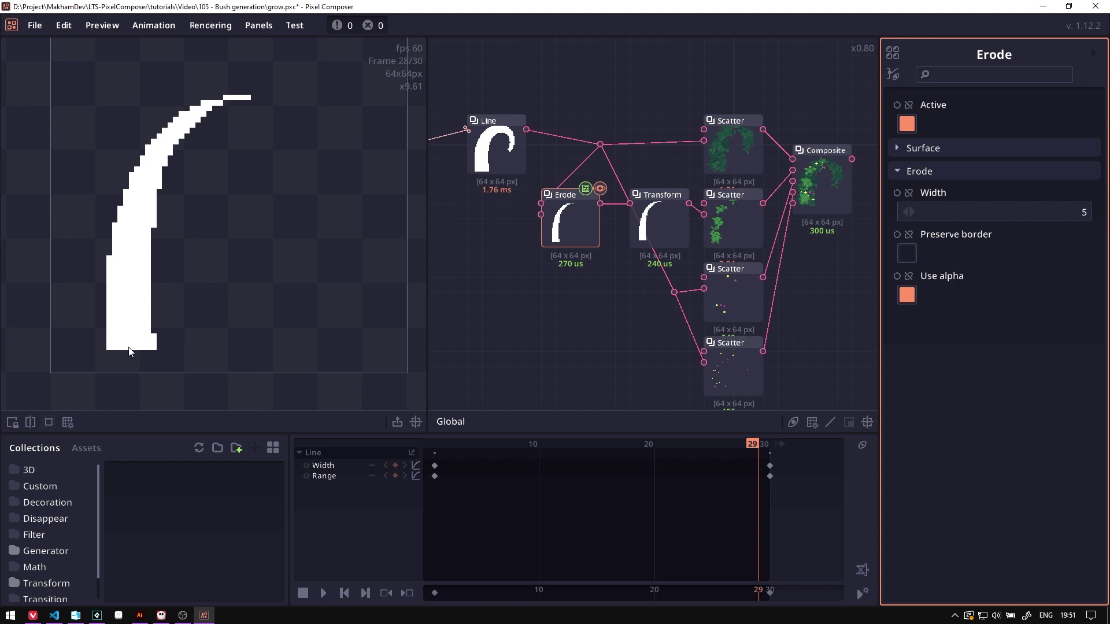
{"action": "left_click", "coordinate": [907, 253]}
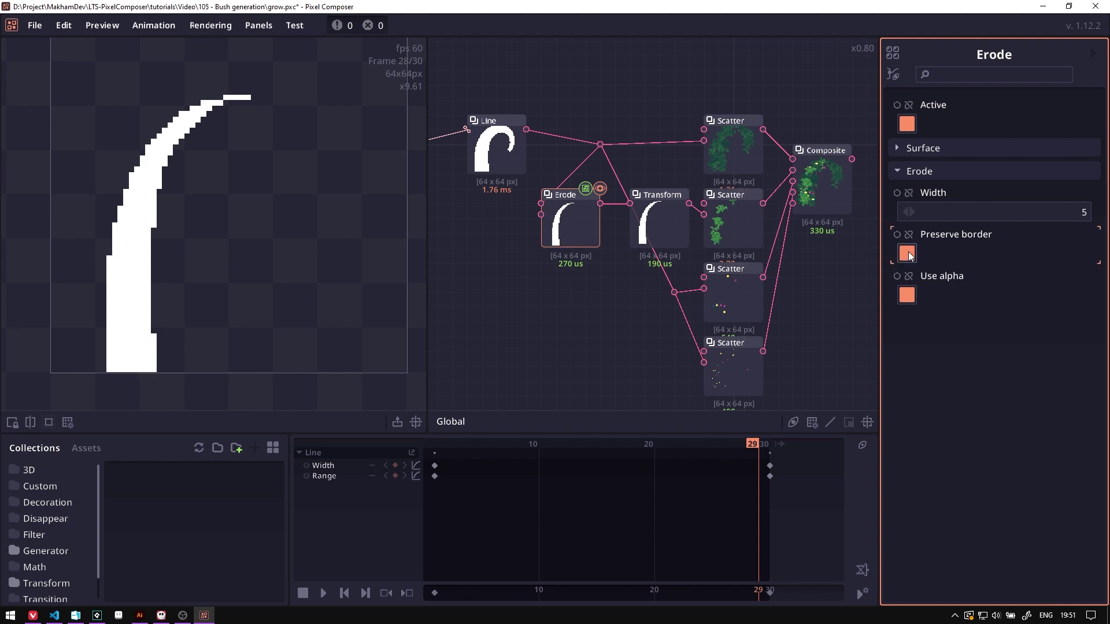